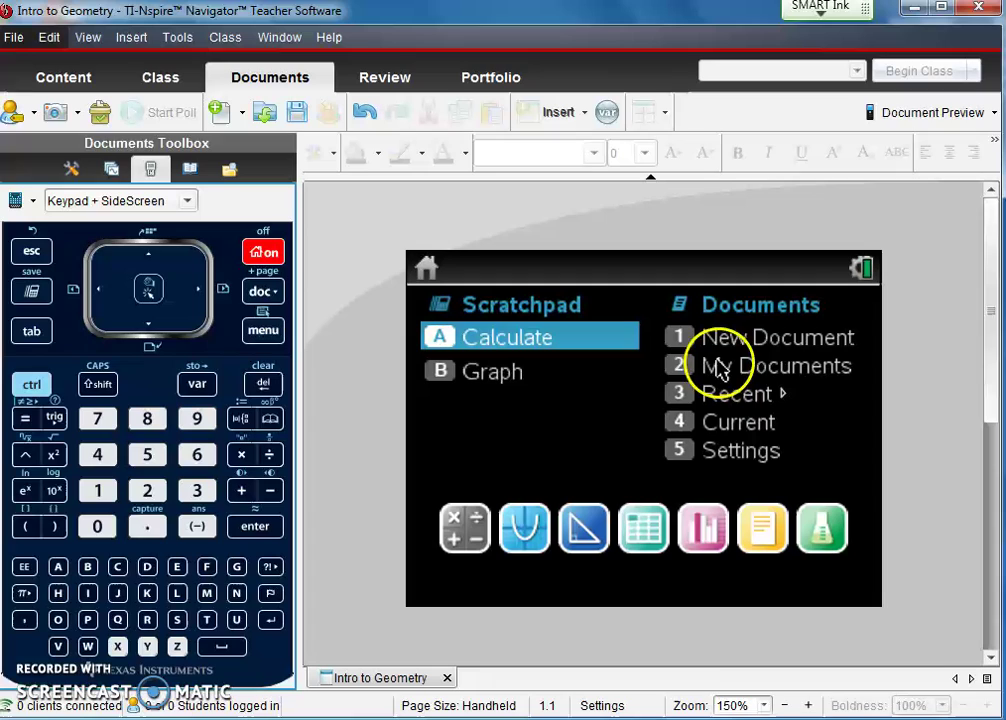
# Start a new blank document, Document4, and switch to the geometry worksheet PDF.
pyautogui.click(762, 342)
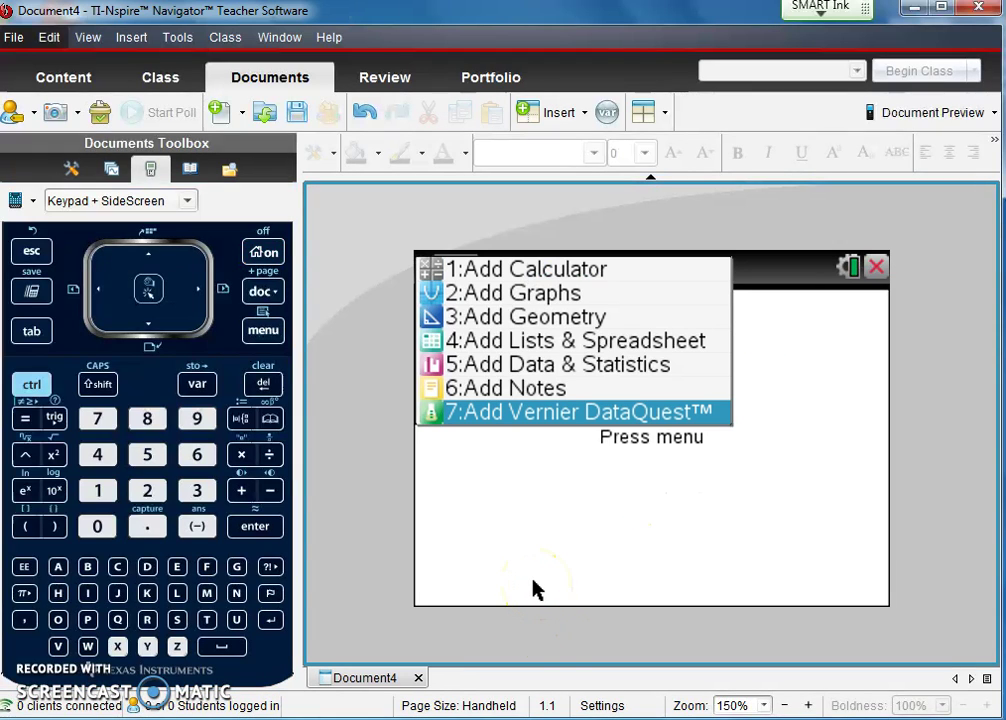
pyautogui.click(450, 602)
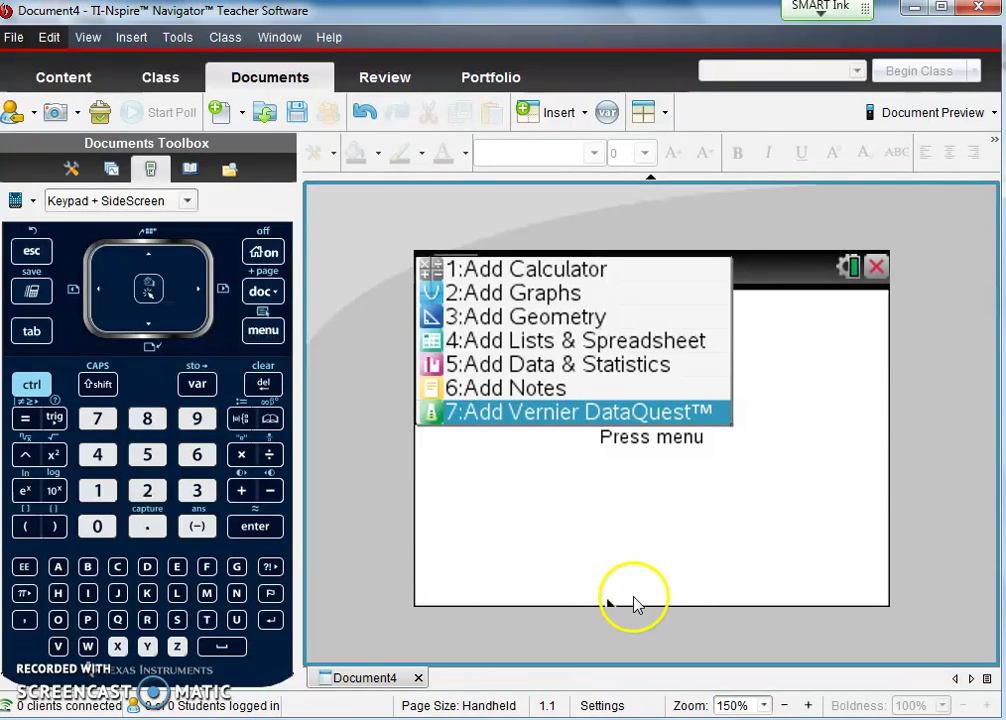
# Read through both pages of the TI_Geometry_Feat.pdf worksheet, then return to TI-Nspire.
pyautogui.moveTo(340, 718)
pyautogui.click(385, 694)
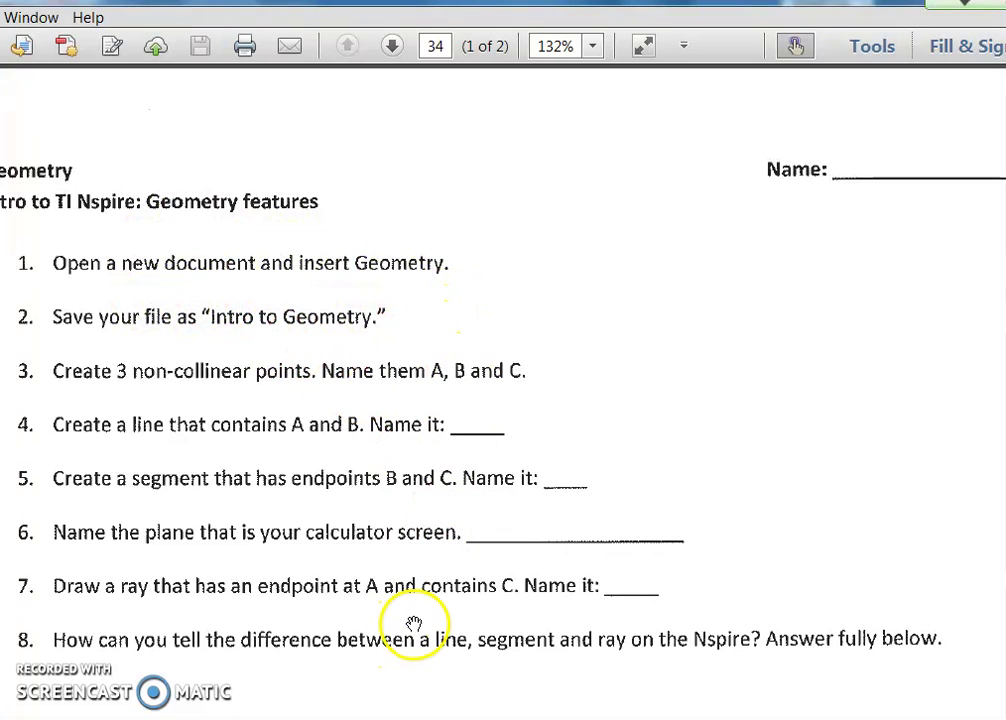
pyautogui.scroll(-2, 418, 618)
pyautogui.scroll(-15, 418, 575)
pyautogui.scroll(-13, 418, 487)
pyautogui.scroll(1, 426, 475)
pyautogui.scroll(-7, 427, 475)
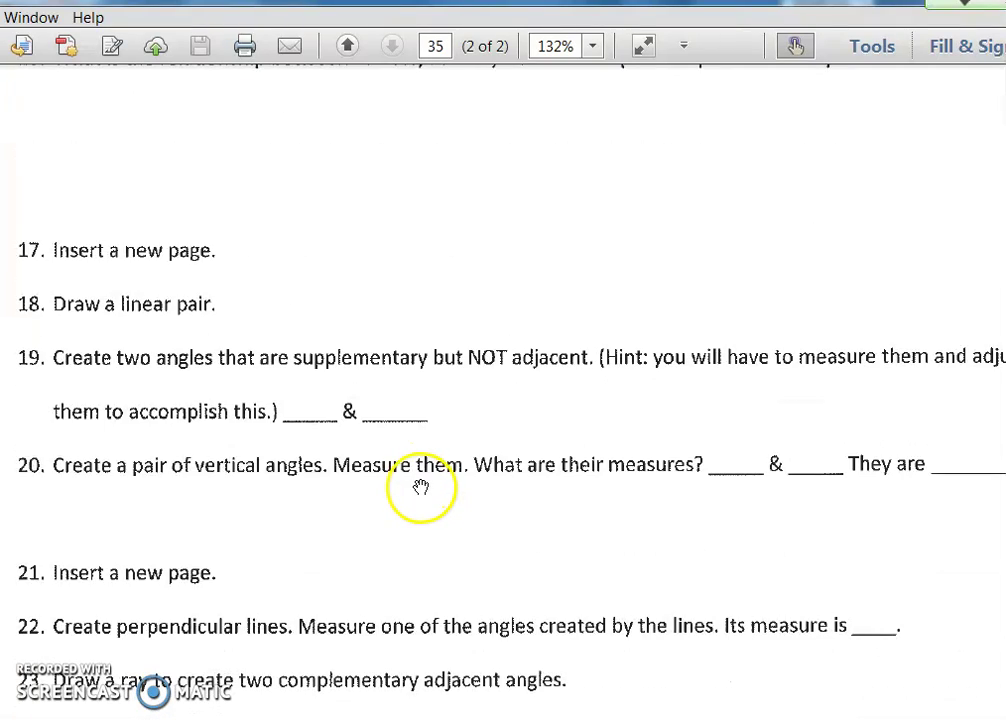
pyautogui.scroll(20, 422, 487)
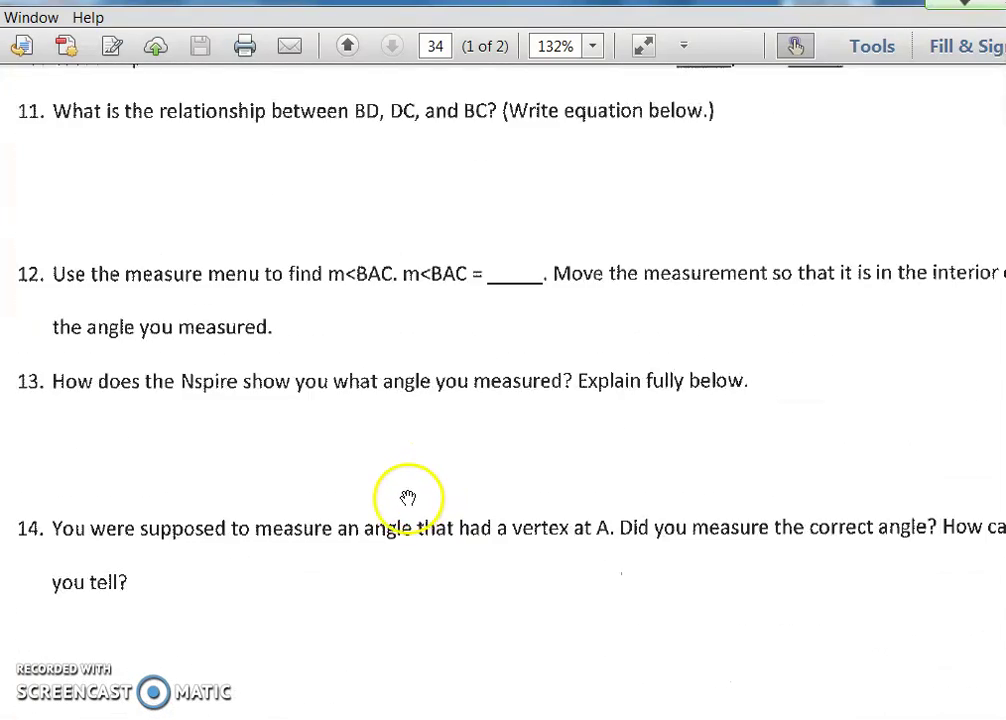
pyautogui.hotkey('alt', 'Tab')
# From the Home screen, start Document5 and add a blank Geometry page 1.1.
pyautogui.click(260, 251)
pyautogui.click(762, 338)
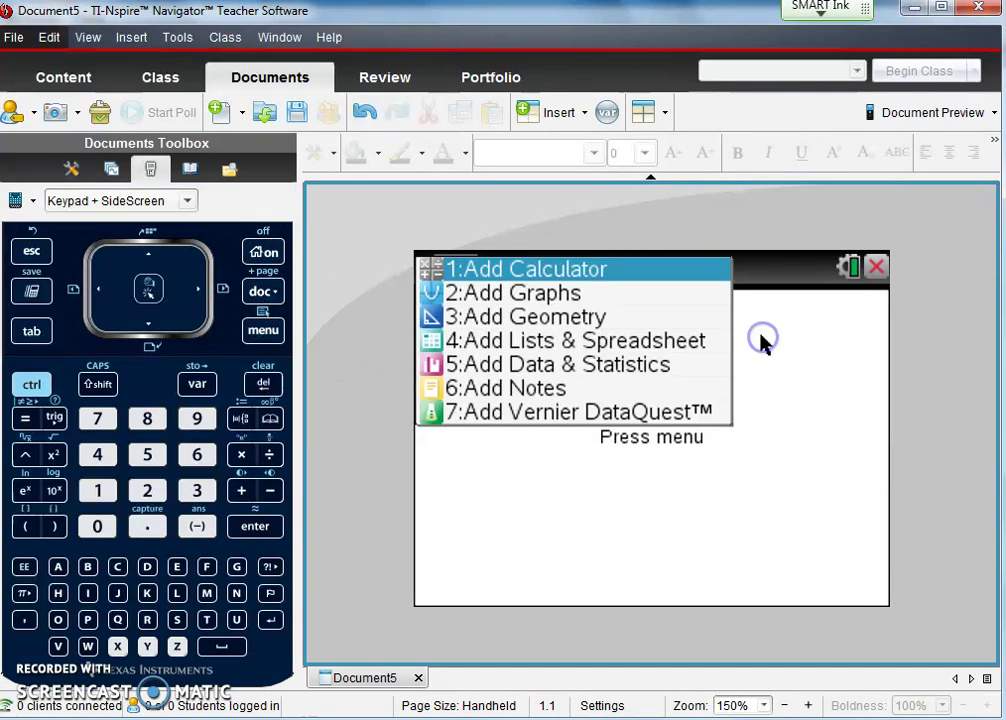
pyautogui.click(619, 322)
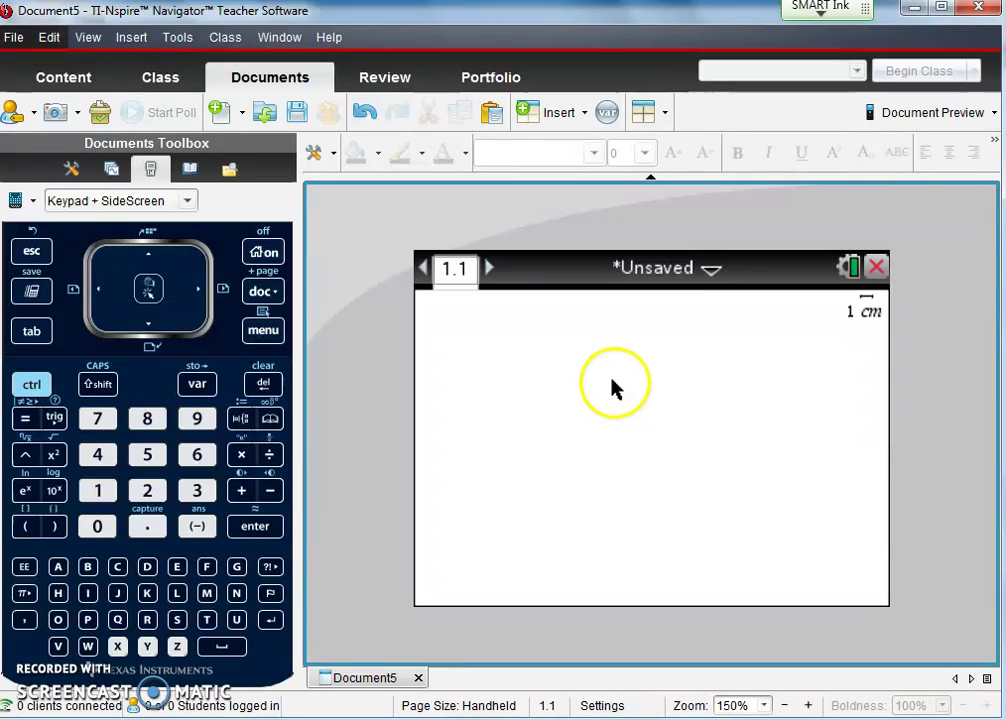
# Through File > Save, replace the default file name with Intro_To_Geometry and save it.
pyautogui.click(708, 278)
pyautogui.click(705, 338)
pyautogui.click(741, 428)
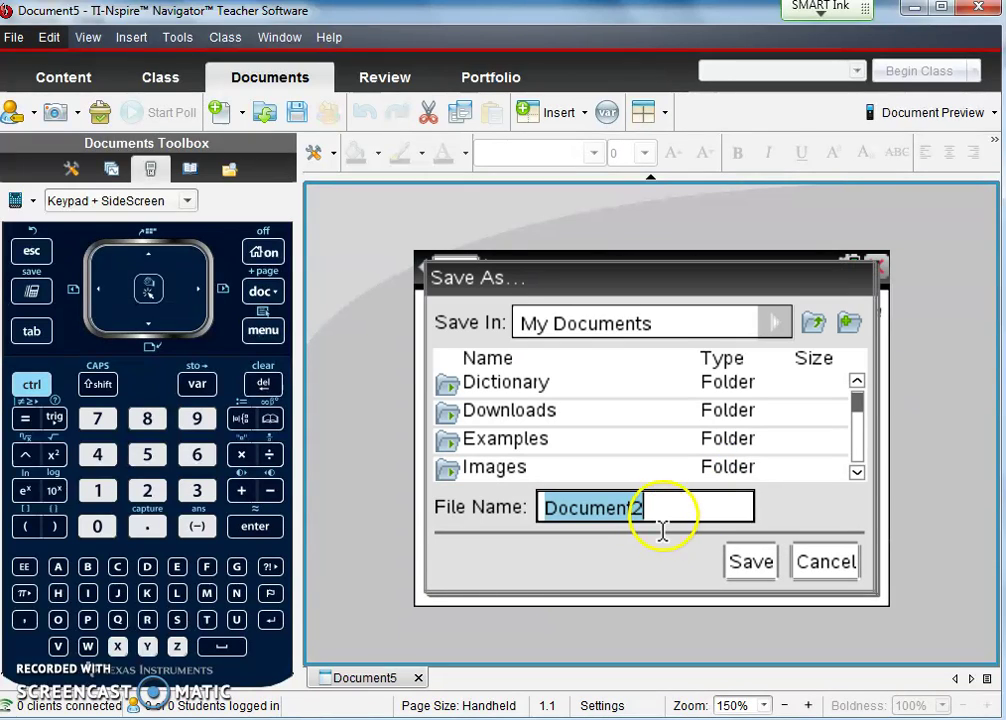
pyautogui.moveTo(655, 513); pyautogui.dragTo(424, 518)
pyautogui.write('Intro_To_Geometryu')
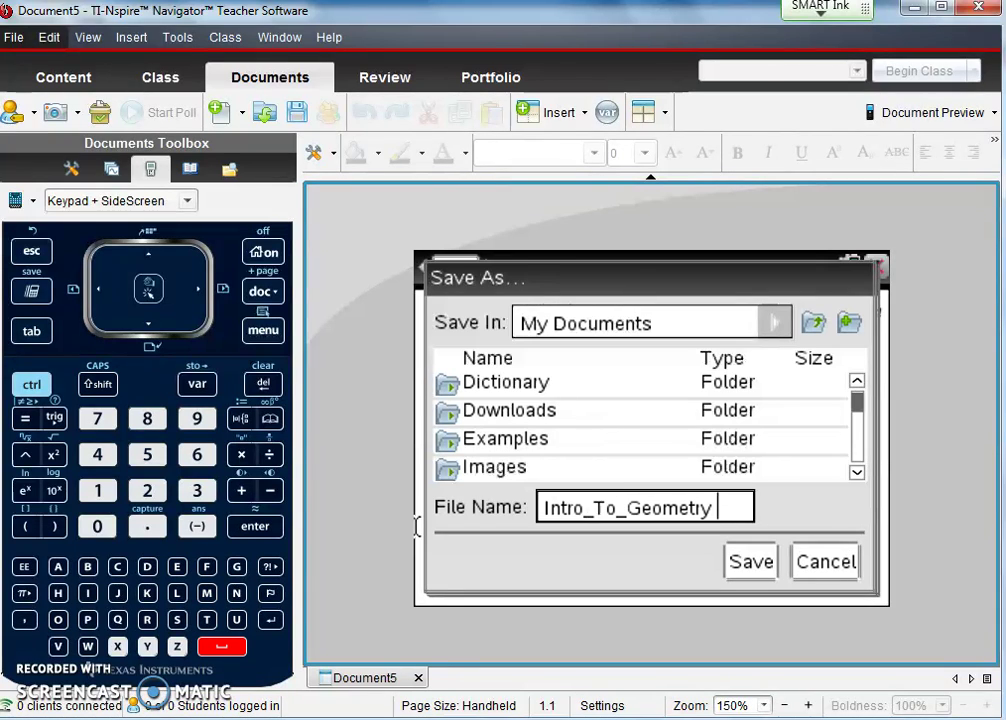
pyautogui.click(443, 590)
pyautogui.click(752, 564)
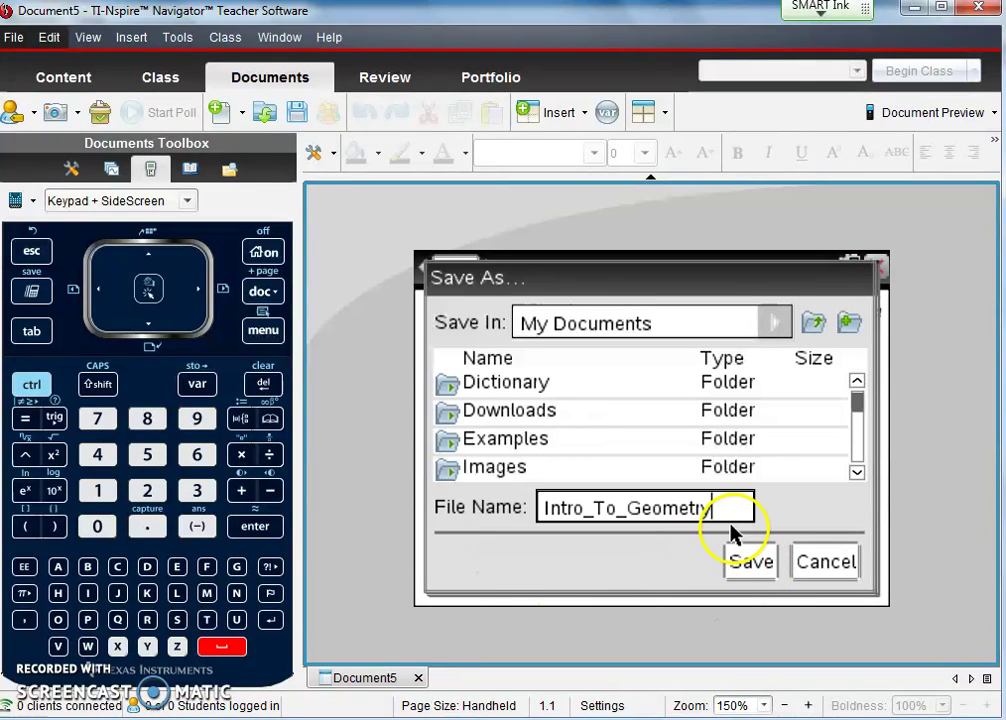
pyautogui.click(752, 564)
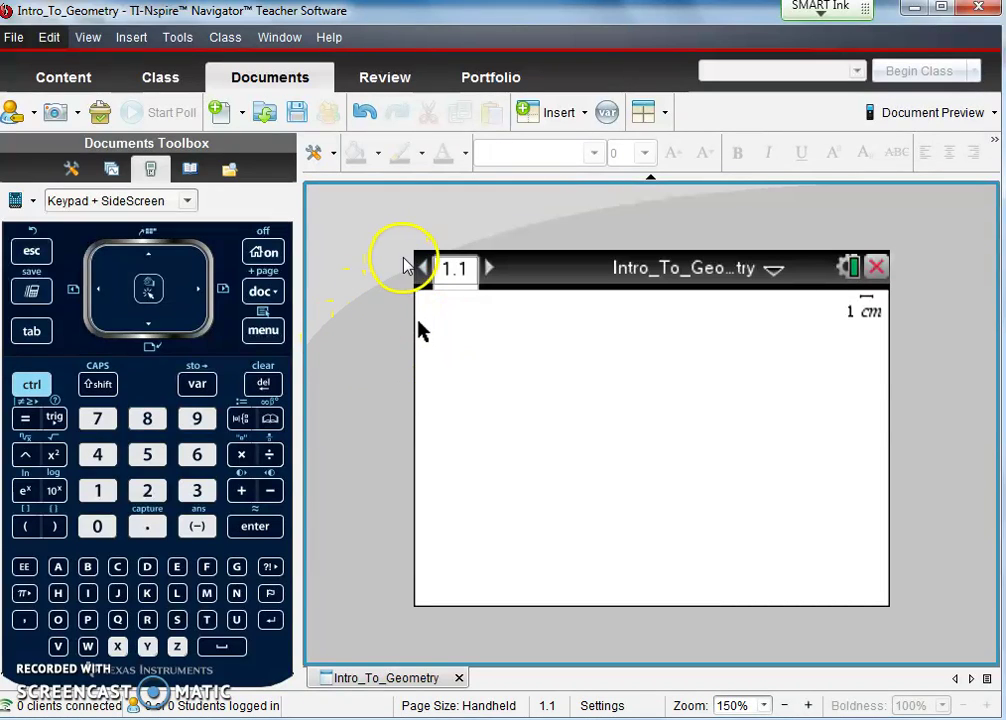
# With the Point tool, place points upper left, upper right and lower down on the canvas.
pyautogui.click(270, 333)
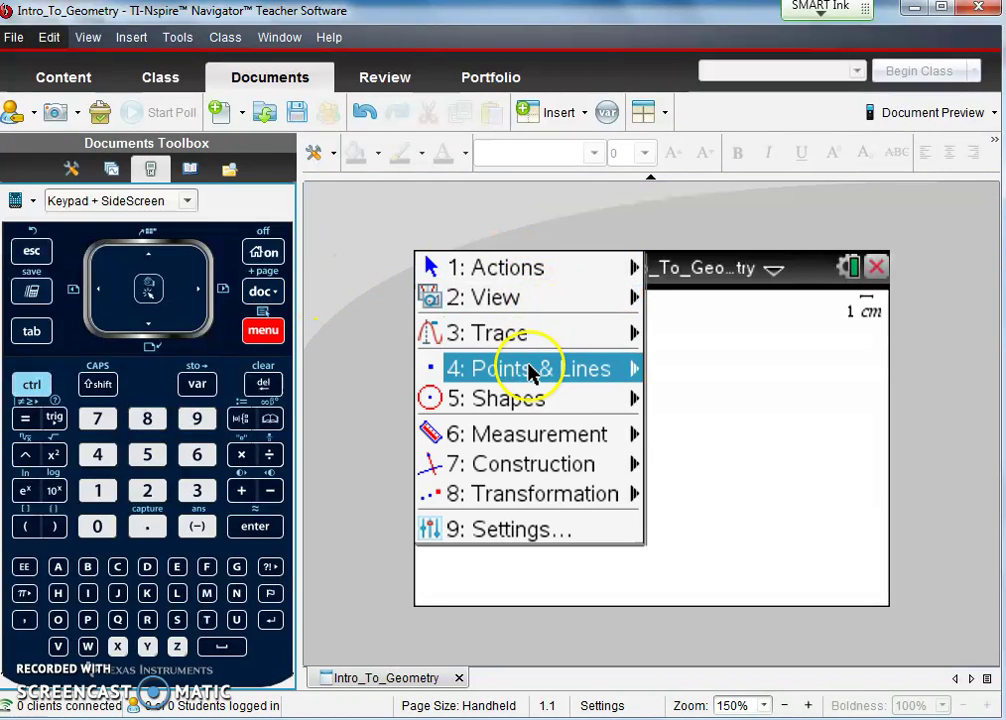
pyautogui.moveTo(532, 373)
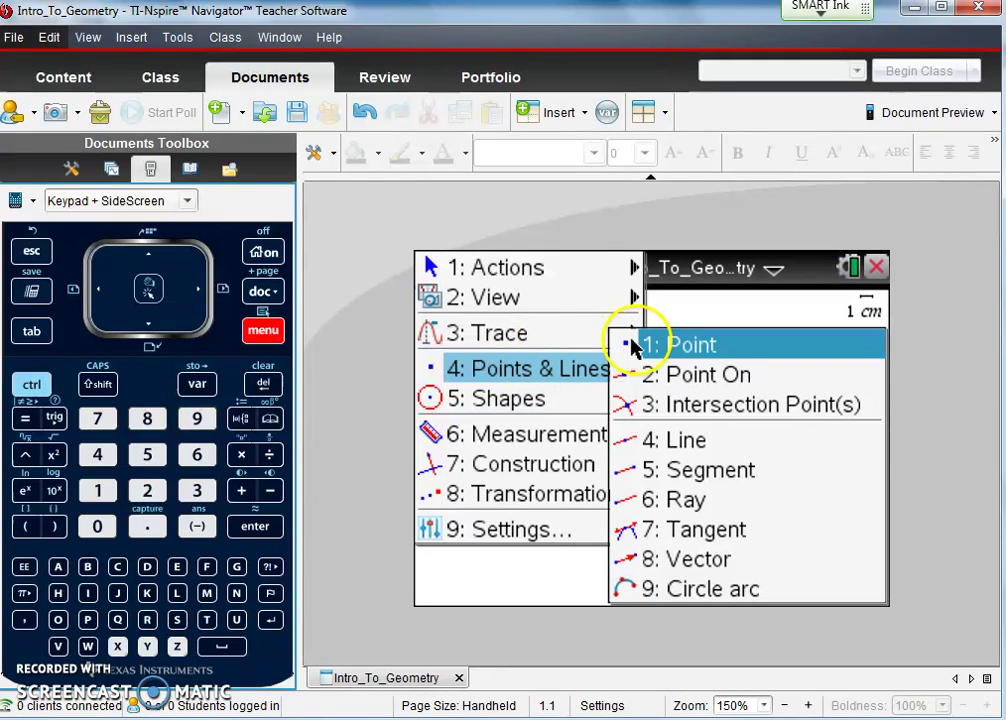
pyautogui.click(663, 345)
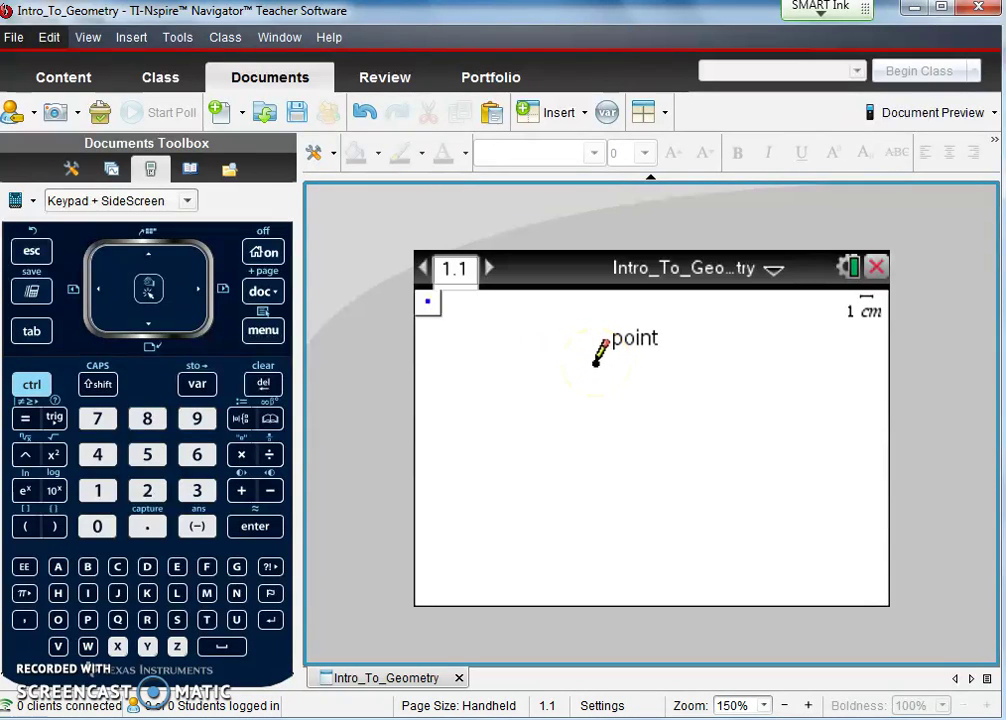
pyautogui.click(524, 359)
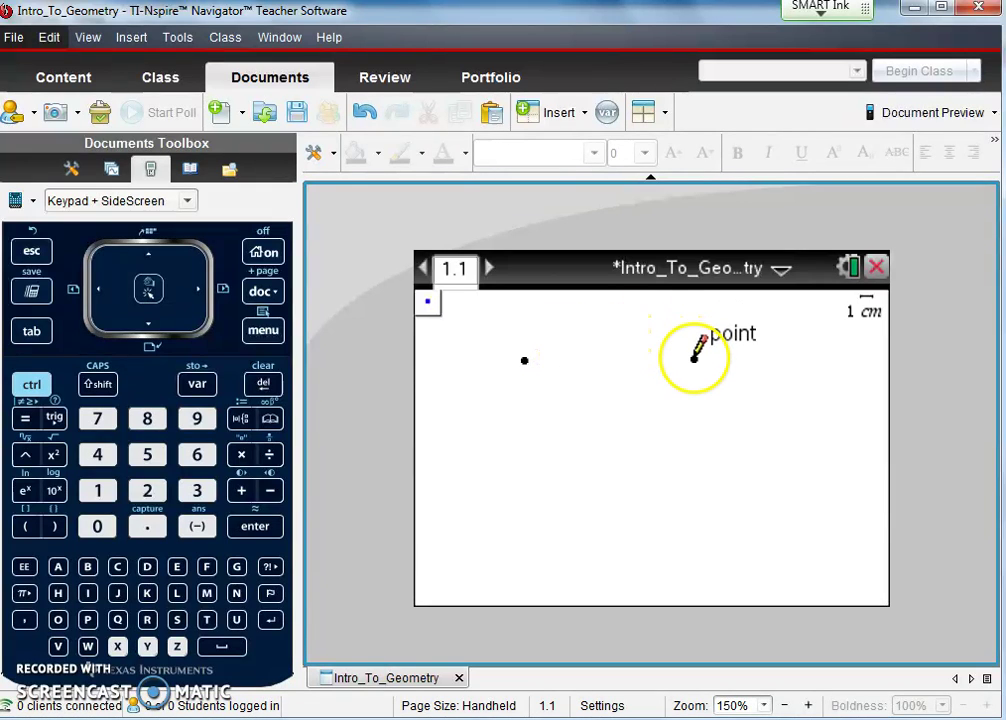
pyautogui.click(694, 358)
pyautogui.click(633, 476)
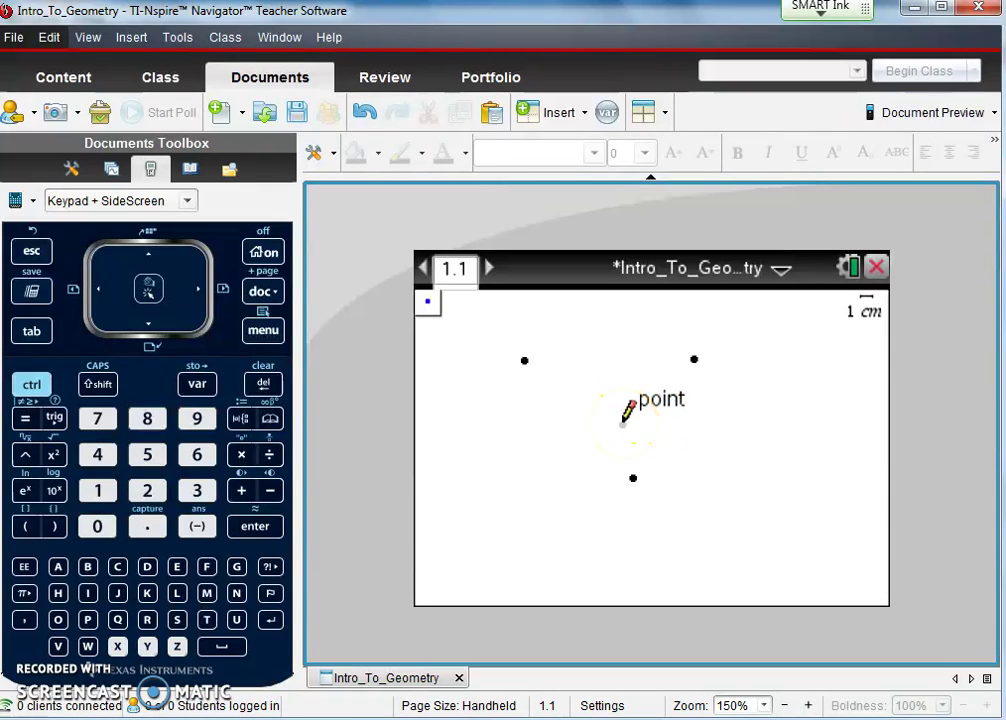
pyautogui.click(644, 398)
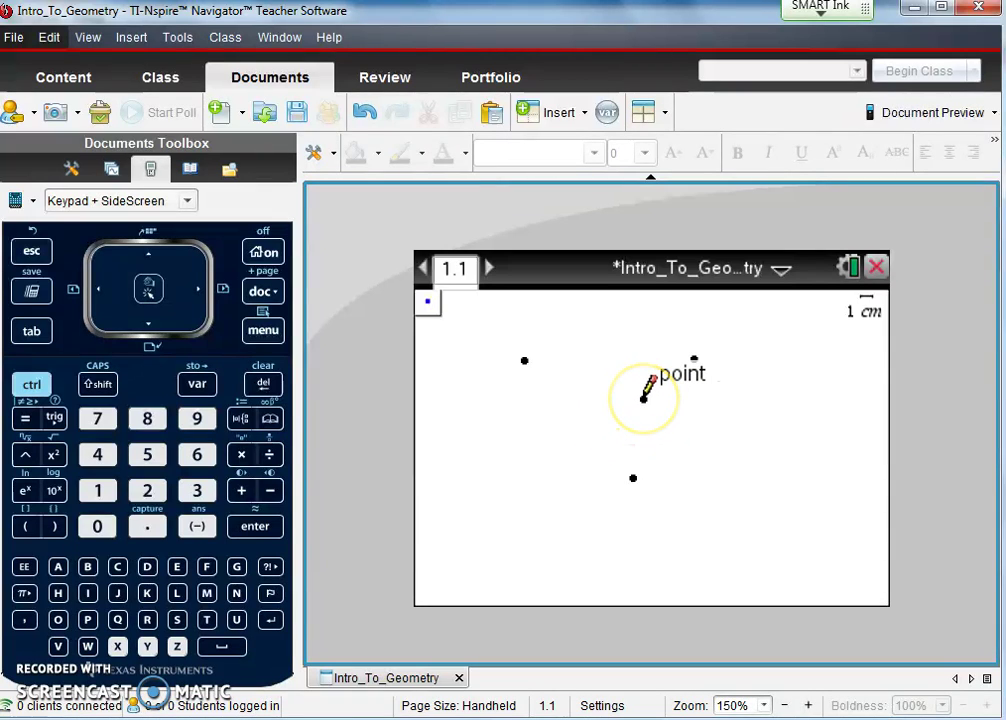
pyautogui.moveTo(644, 398); pyautogui.dragTo(617, 397)
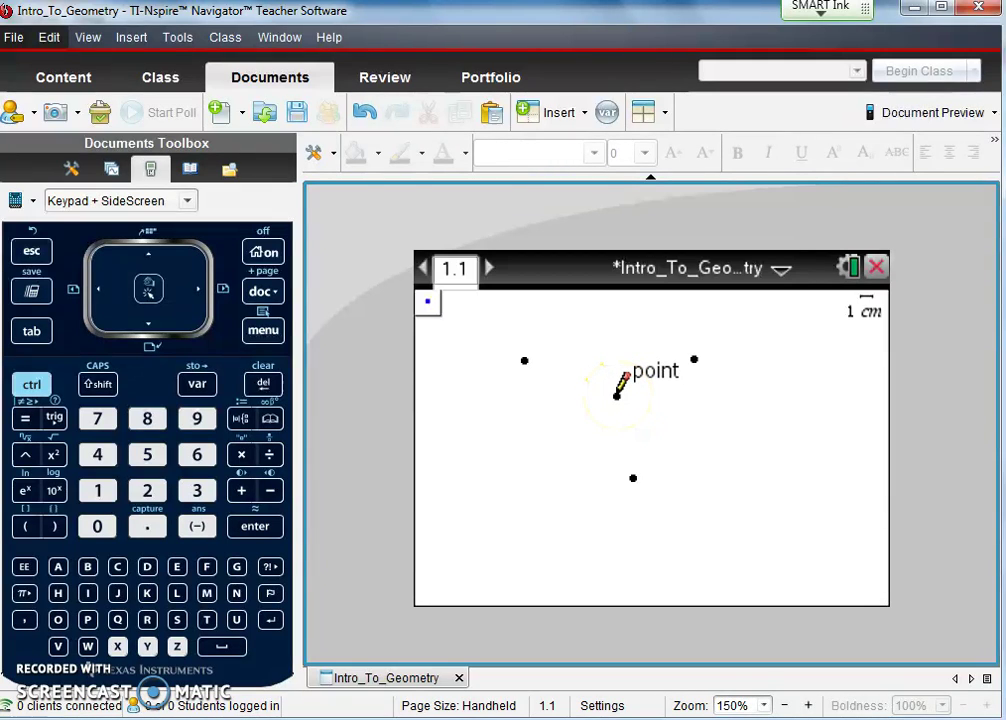
# Label the upper-left point A with the Text tool, positioning the label just left of it.
pyautogui.click(32, 252)
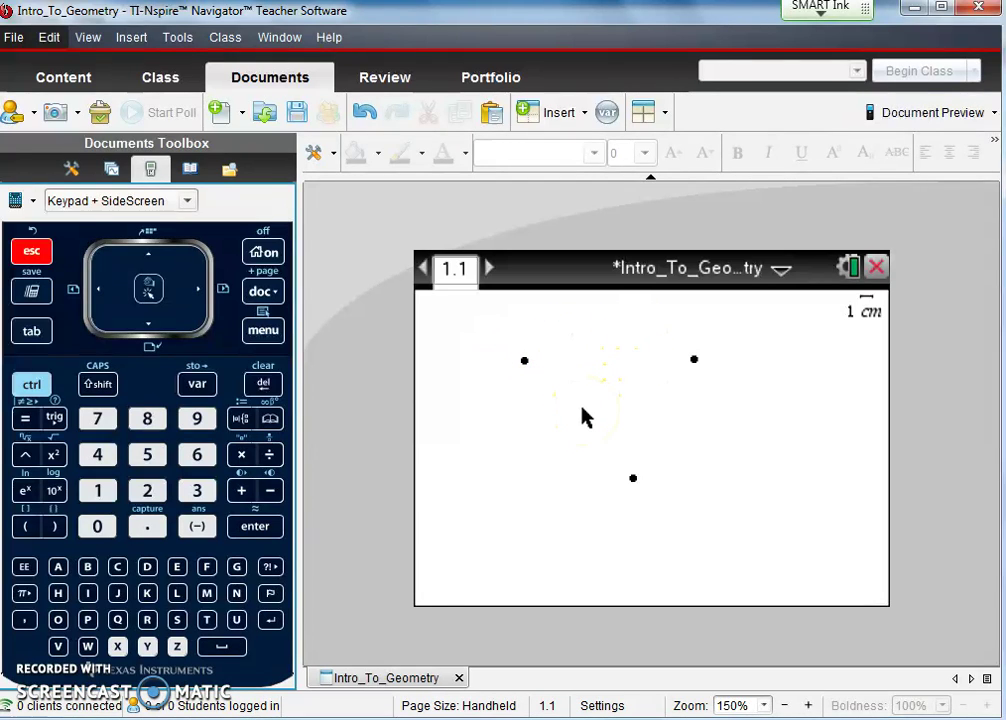
pyautogui.click(277, 338)
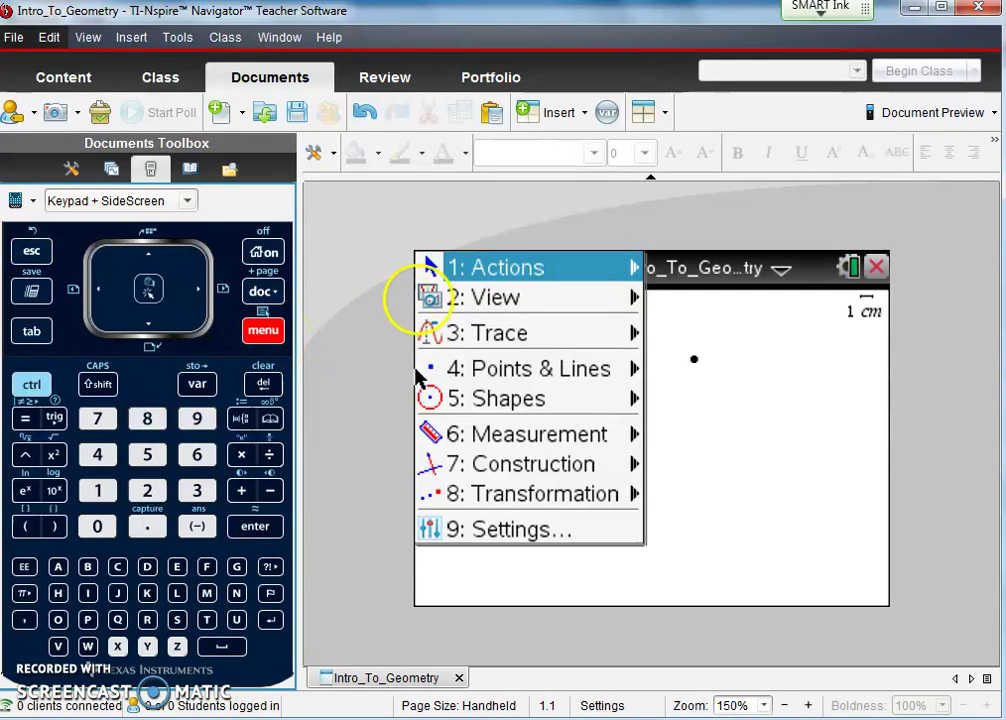
pyautogui.moveTo(505, 272)
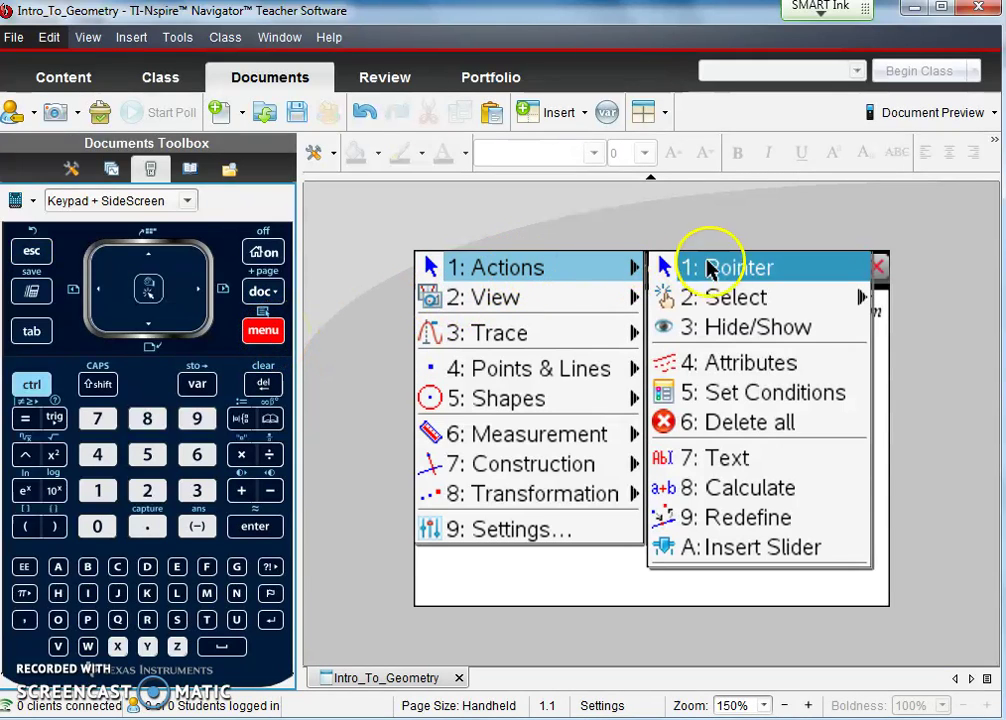
pyautogui.click(748, 457)
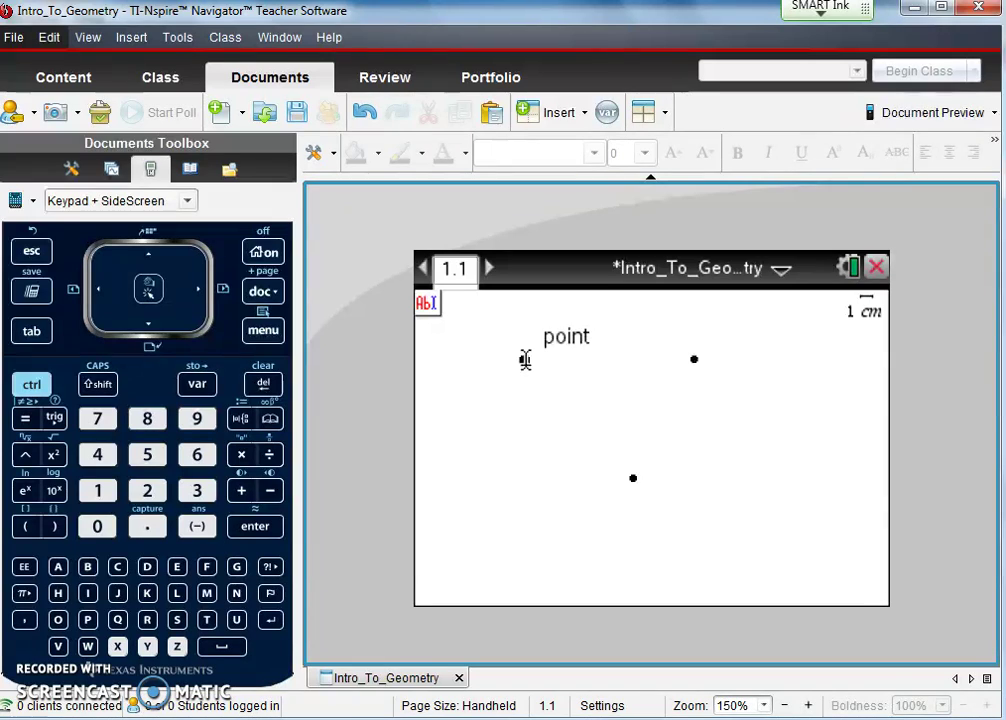
pyautogui.click(525, 360)
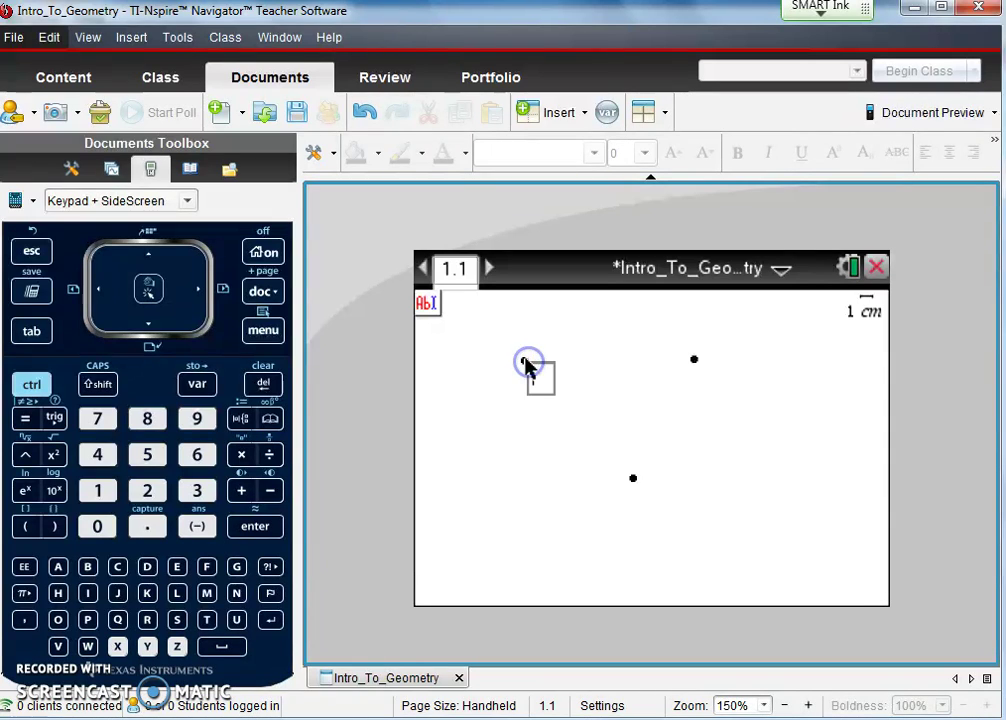
pyautogui.write('A')
pyautogui.press('Return')
pyautogui.click(565, 398)
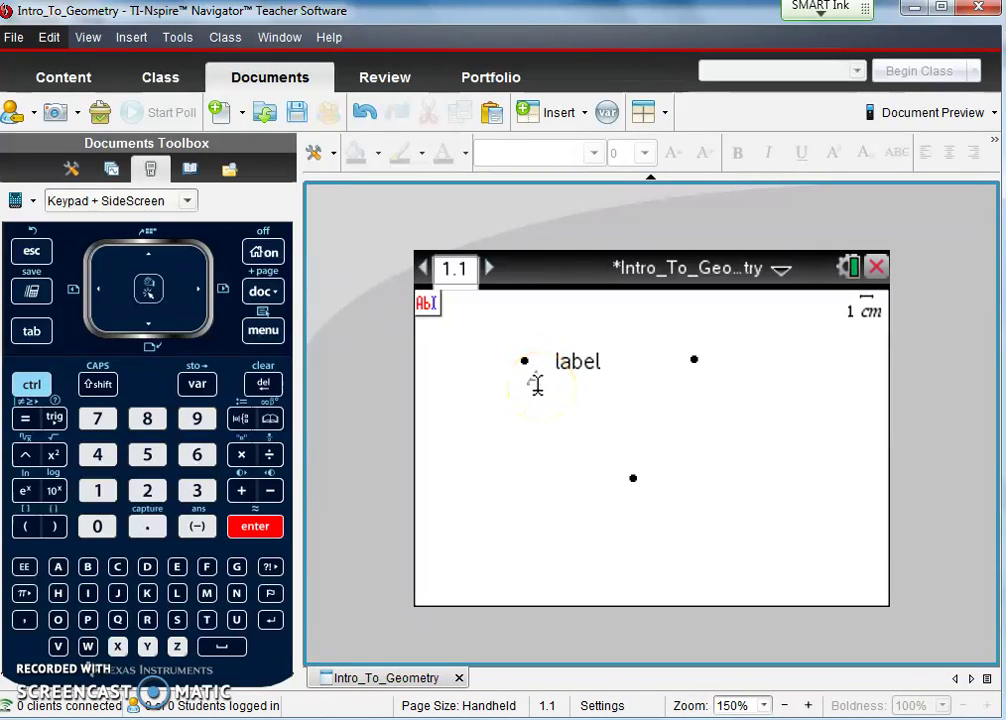
pyautogui.moveTo(537, 381); pyautogui.dragTo(536, 391)
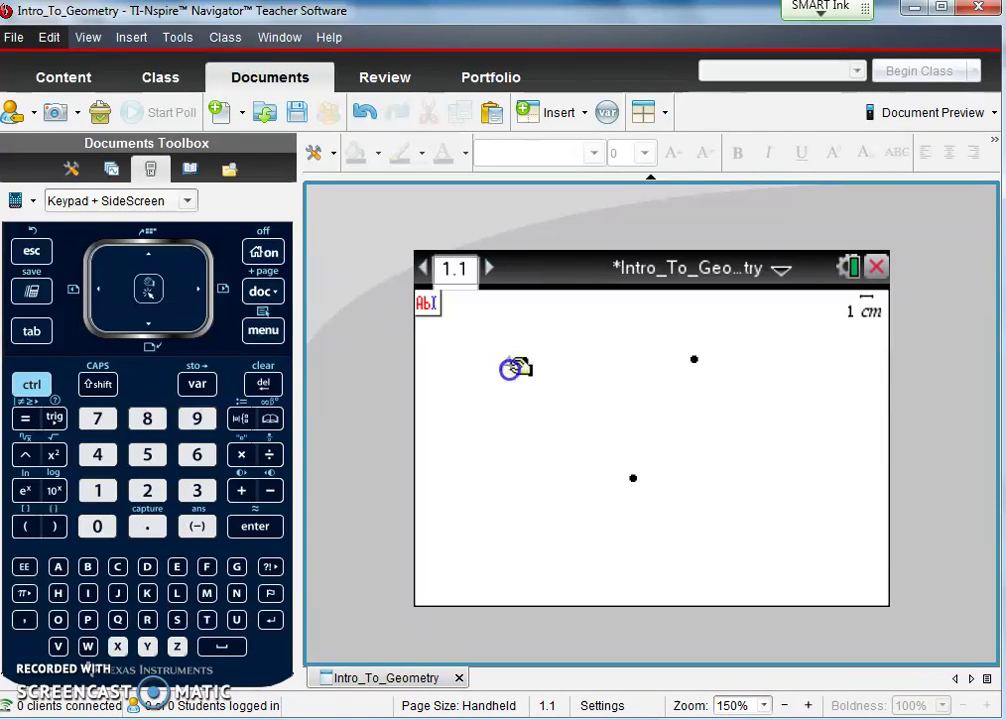
pyautogui.moveTo(509, 381); pyautogui.dragTo(507, 380)
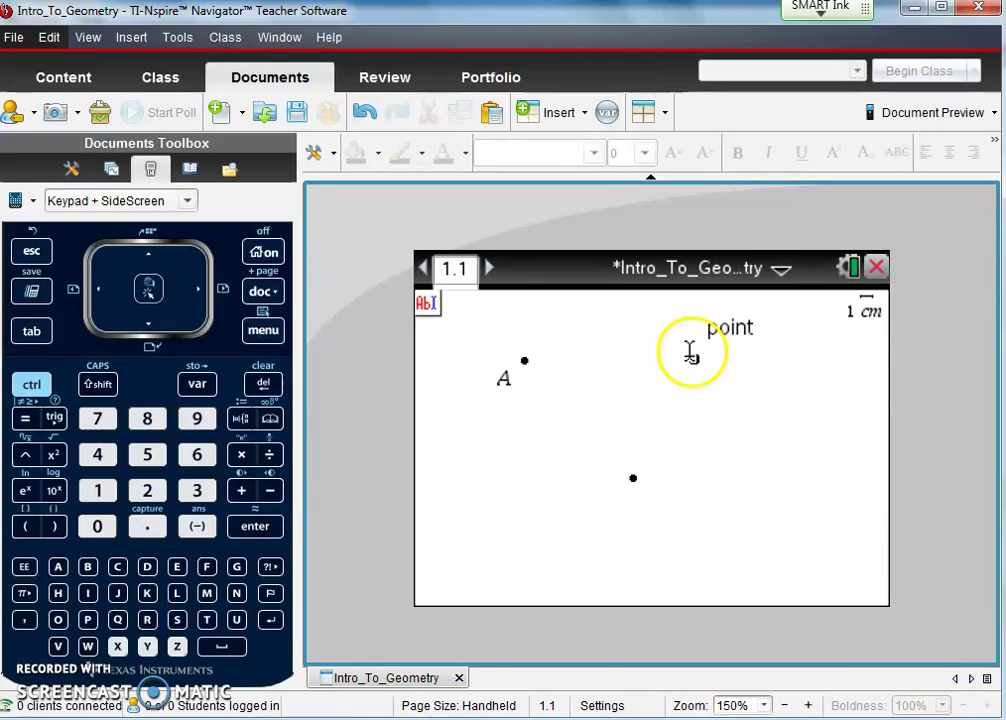
# Label the upper-right point B and nudge the label below the point.
pyautogui.click(694, 357)
pyautogui.write('B')
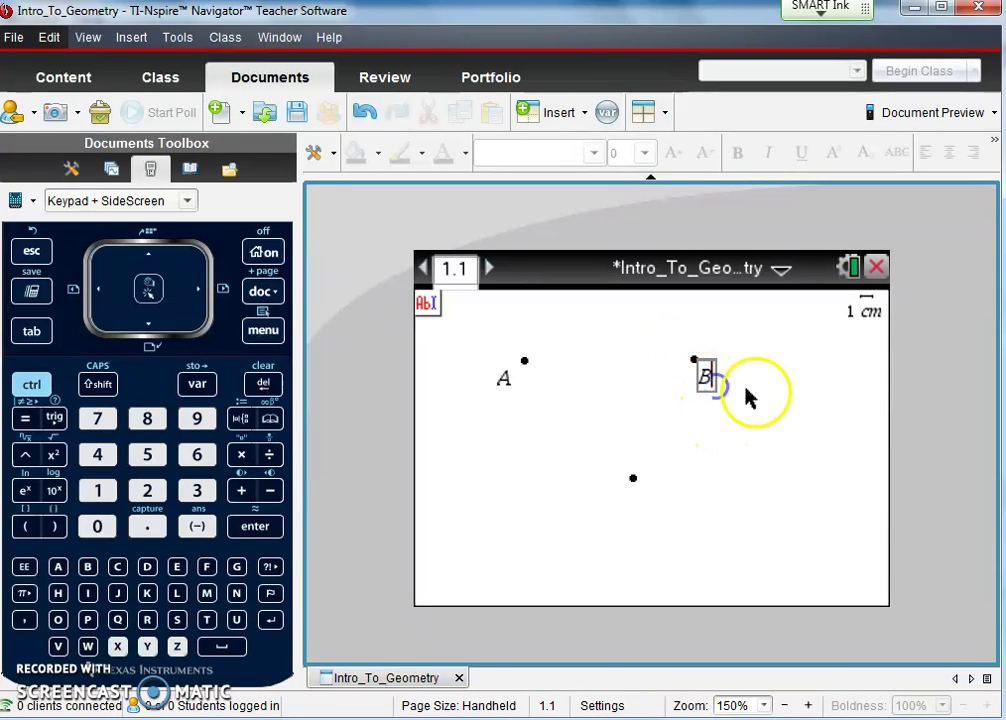
pyautogui.click(757, 393)
pyautogui.click(710, 378)
pyautogui.moveTo(710, 378)
pyautogui.mouseDown()
pyautogui.moveTo(716, 389)
pyautogui.moveTo(712, 382)
pyautogui.mouseUp()
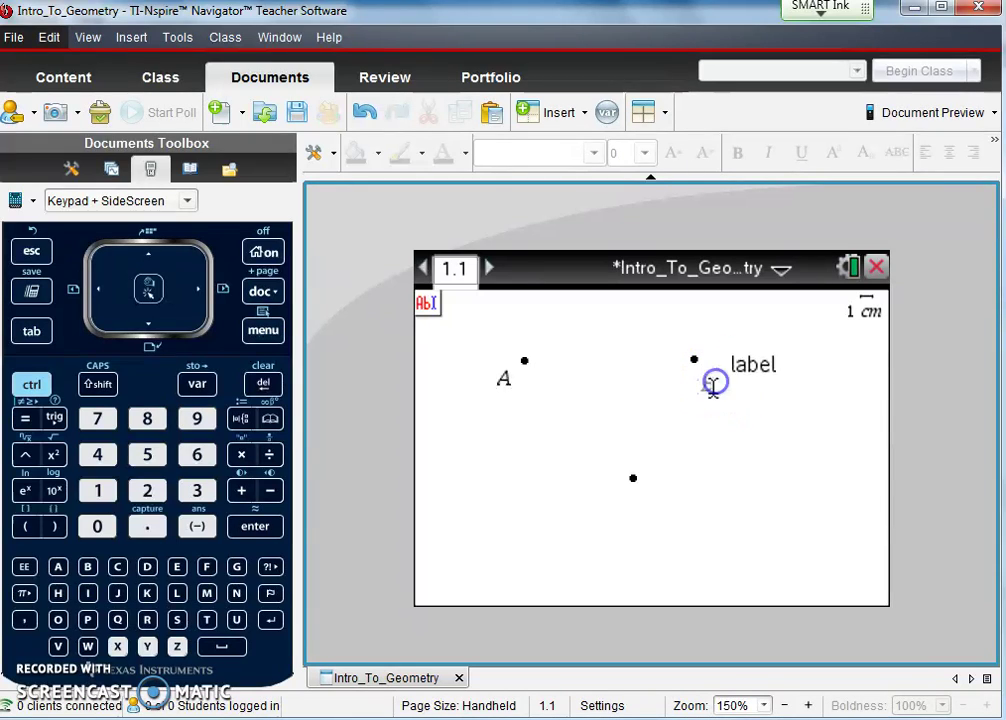
# Label the lower point C and move the label just below it.
pyautogui.click(633, 477)
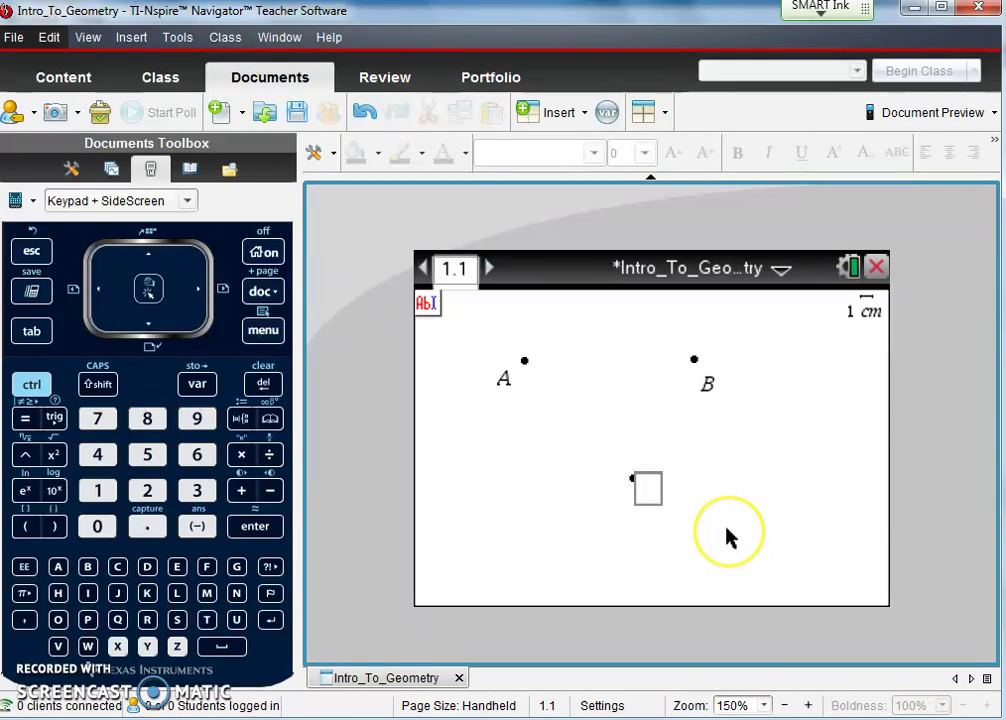
pyautogui.write('C')
pyautogui.press('Return')
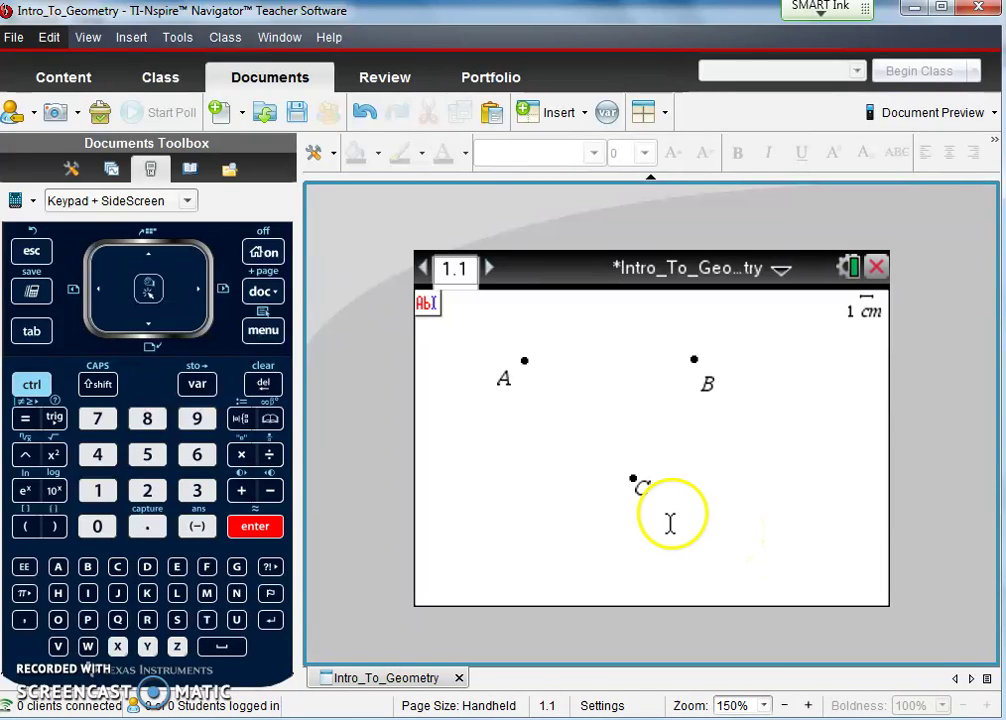
pyautogui.moveTo(640, 484); pyautogui.dragTo(644, 508)
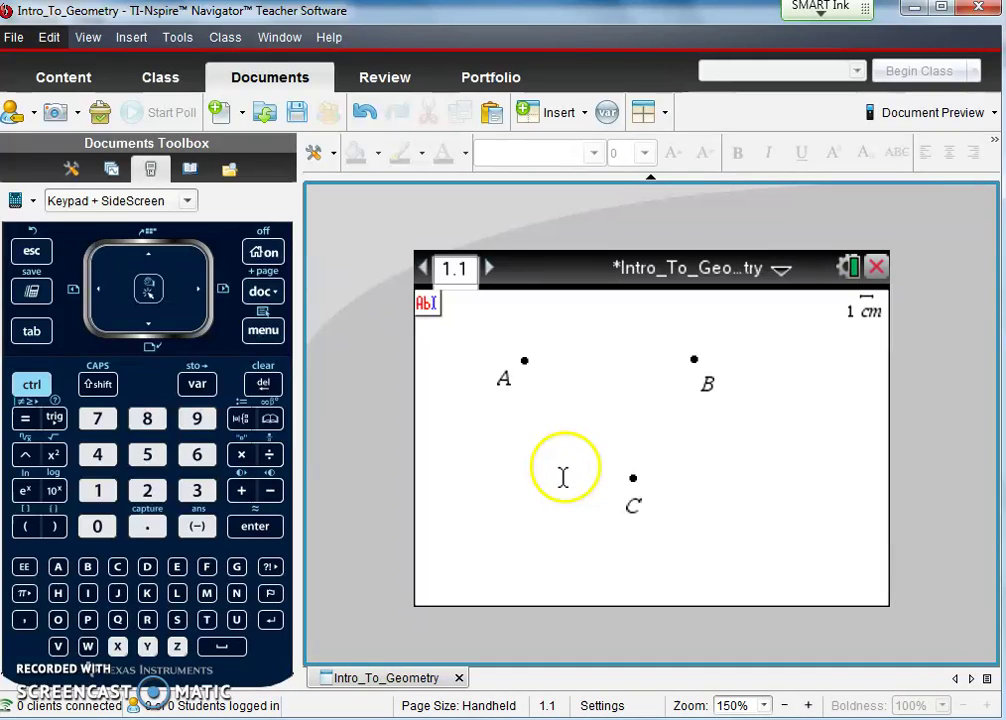
# Draw line AB through points A and B with the Line tool.
pyautogui.click(262, 331)
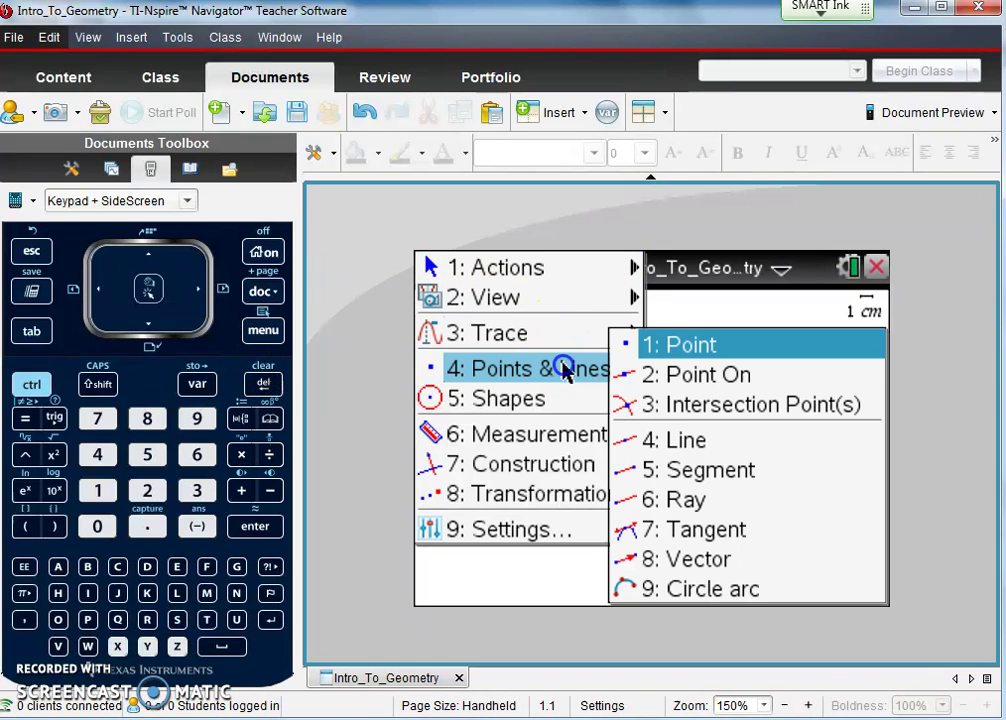
pyautogui.click(696, 437)
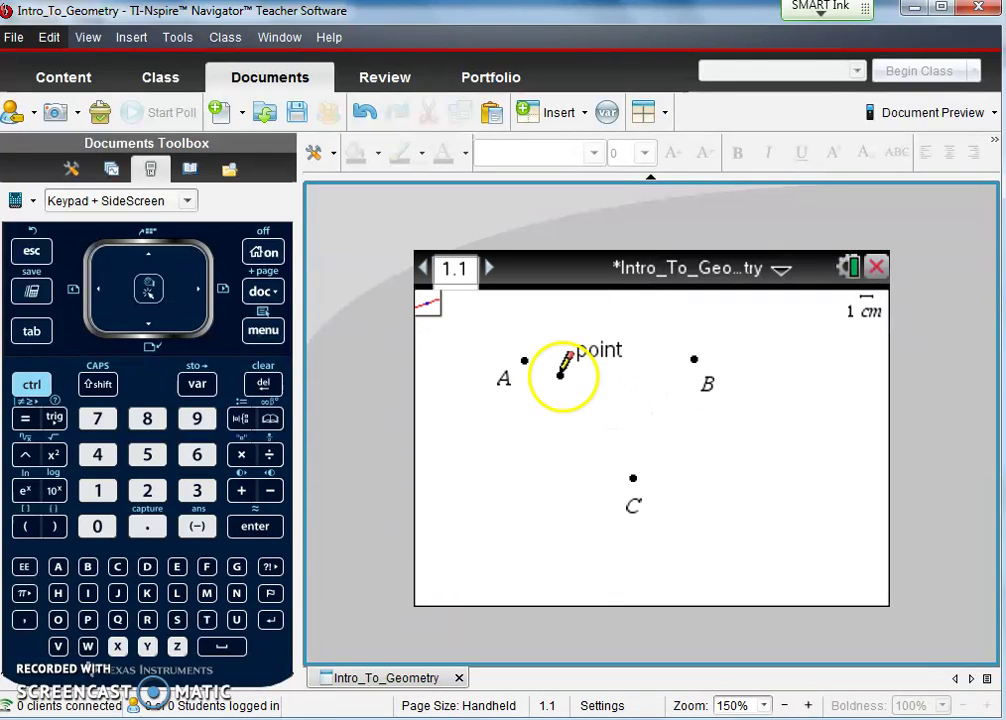
pyautogui.click(525, 362)
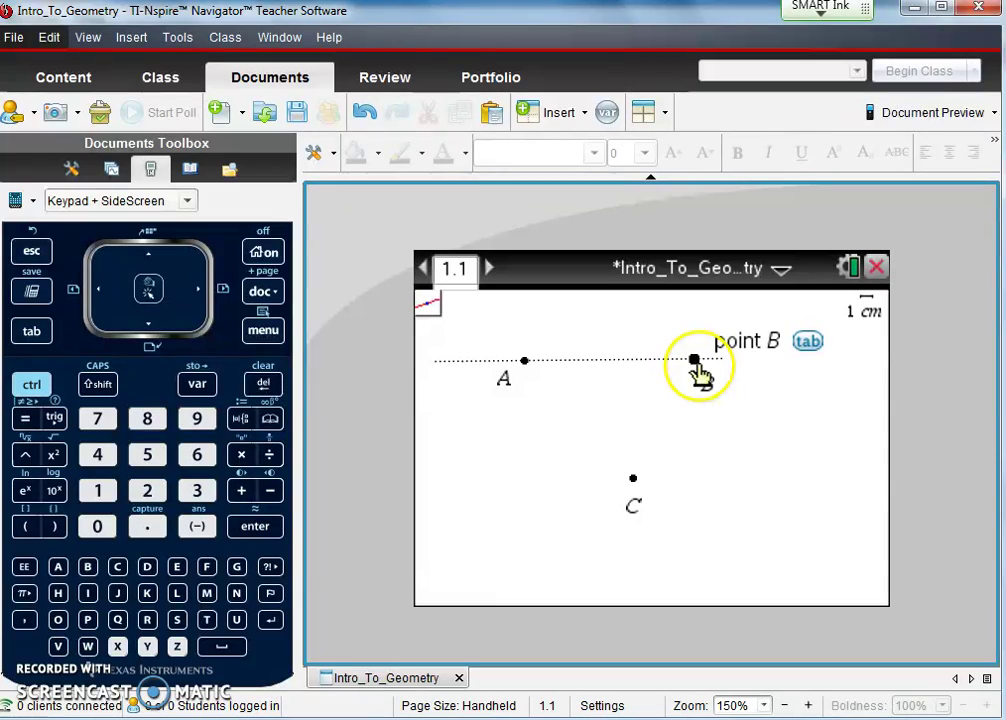
pyautogui.click(694, 360)
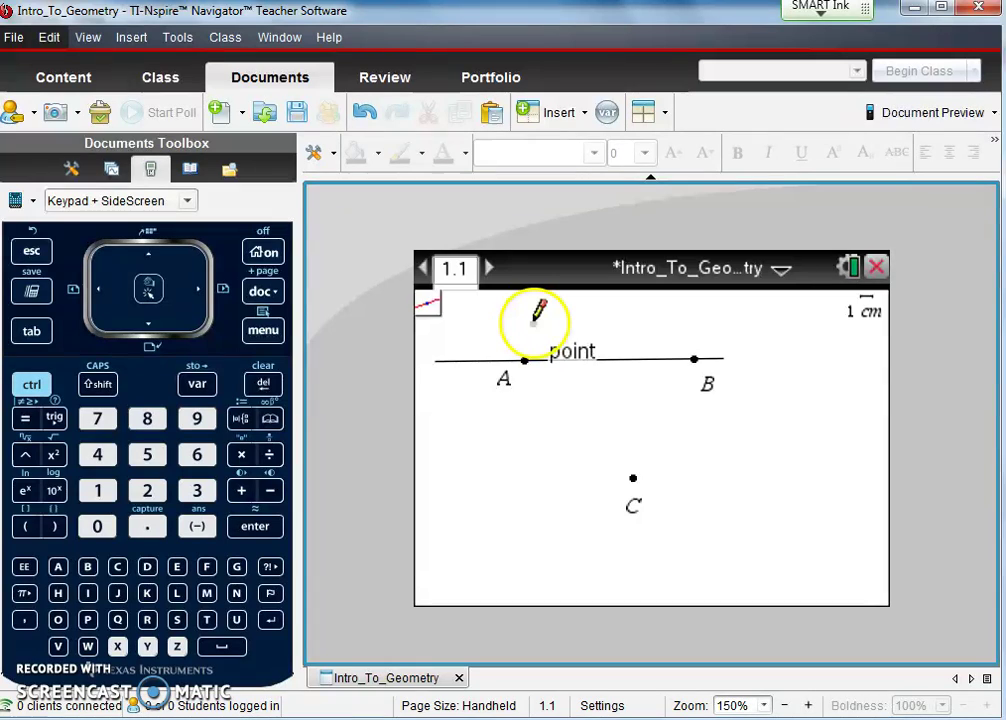
pyautogui.press('Escape')
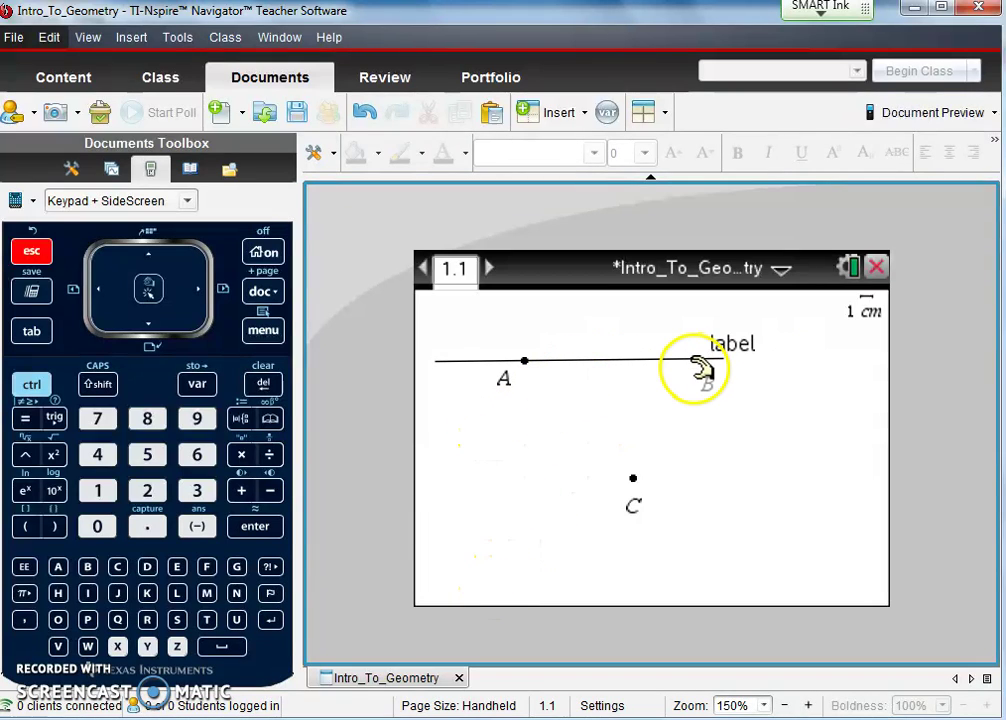
# Draw segment BC from point B to point C with the Segment tool.
pyautogui.click(279, 338)
pyautogui.click(580, 370)
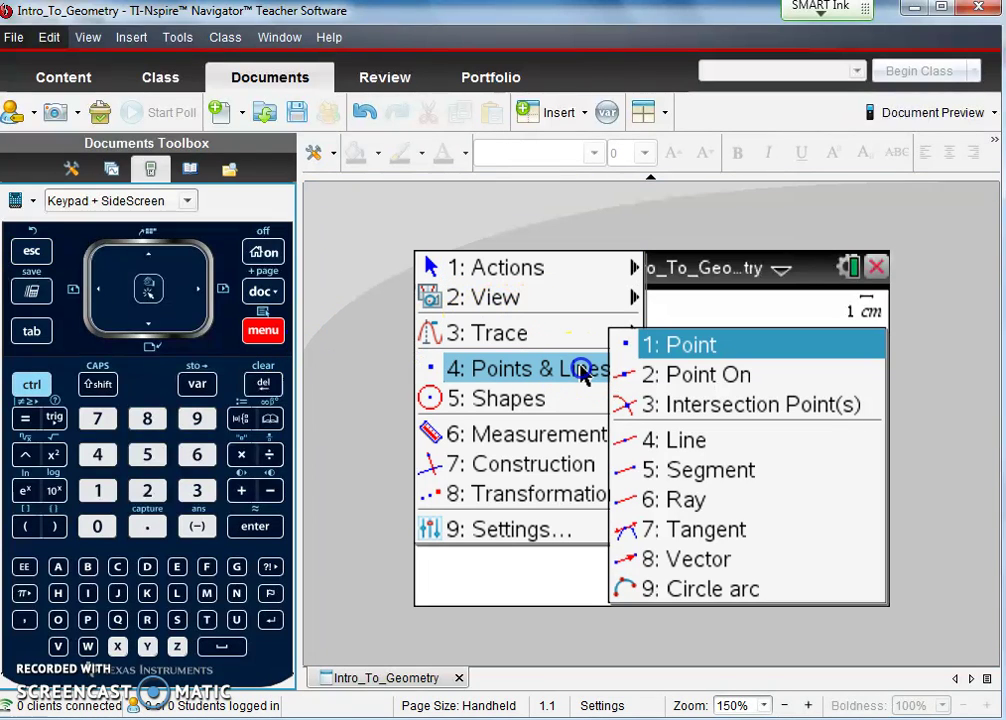
pyautogui.click(728, 480)
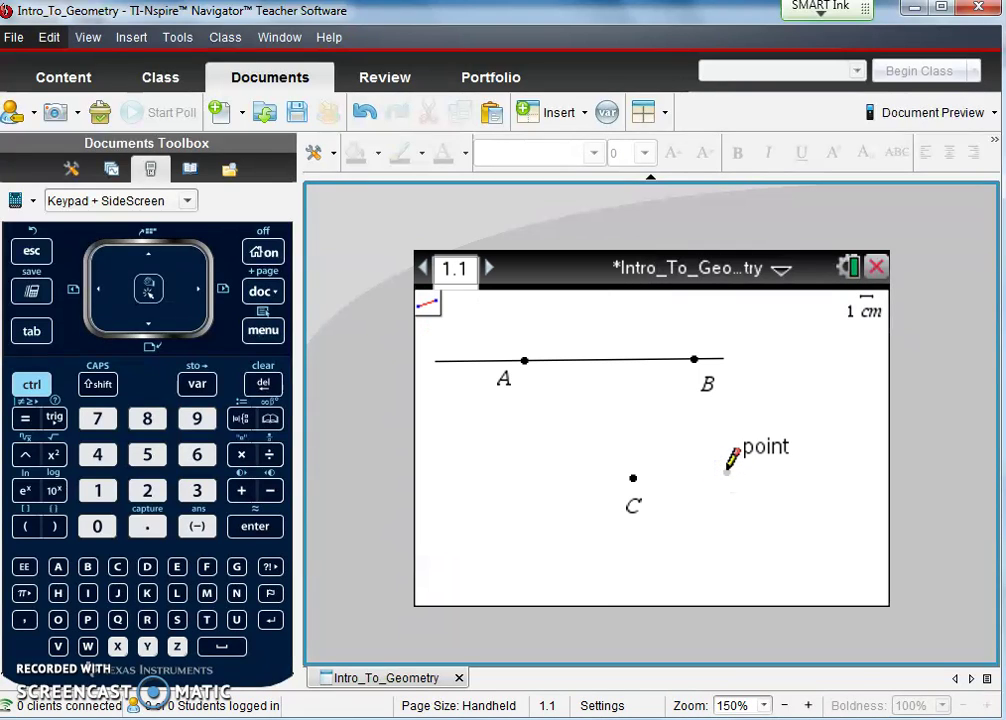
pyautogui.click(693, 361)
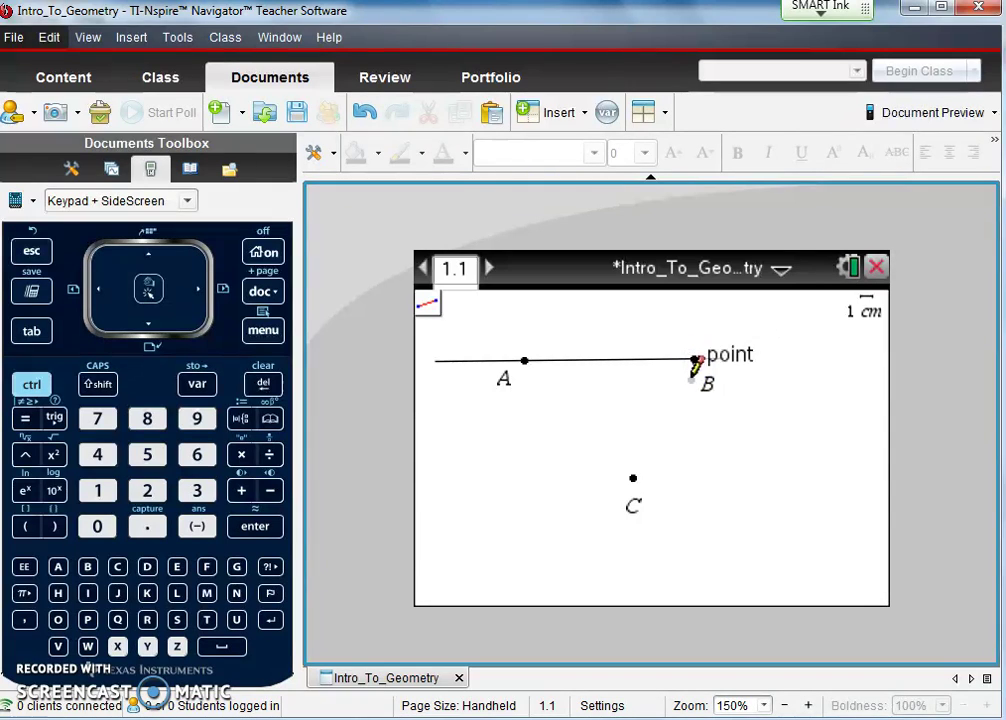
pyautogui.moveTo(694, 362); pyautogui.dragTo(634, 479)
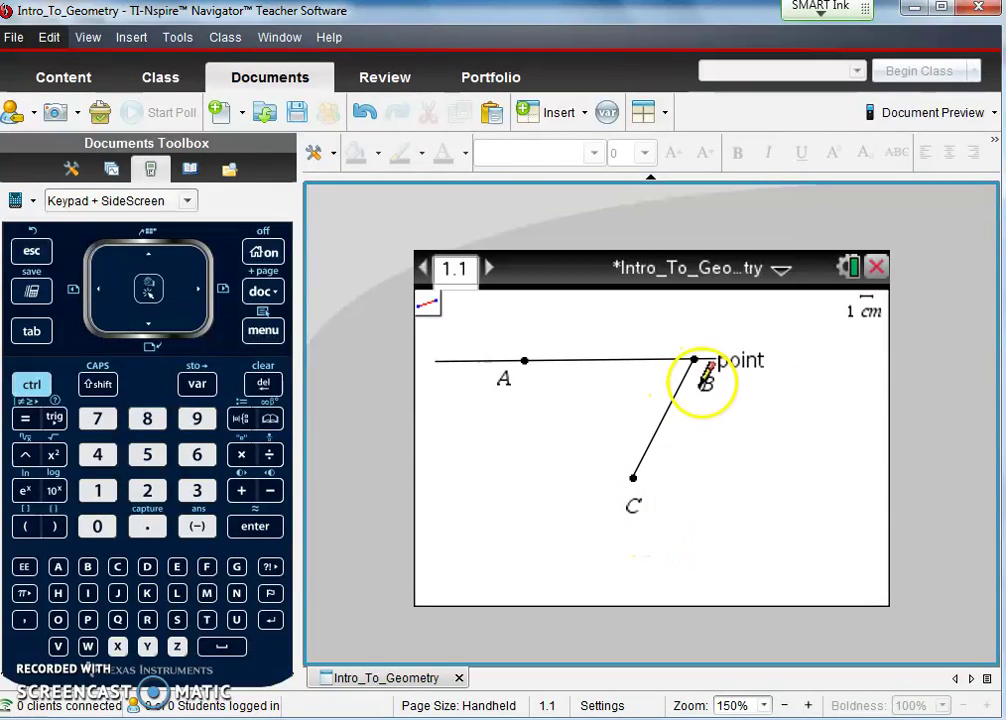
pyautogui.press('Escape')
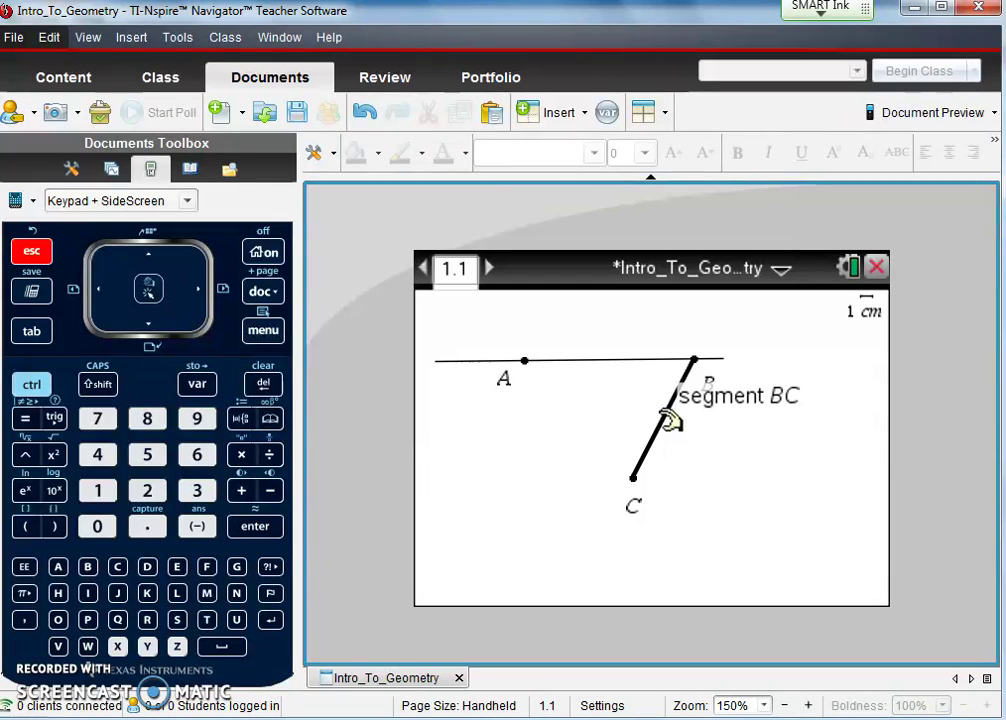
# Draw a ray starting at point A through point C with the Ray tool.
pyautogui.click(264, 334)
pyautogui.click(500, 372)
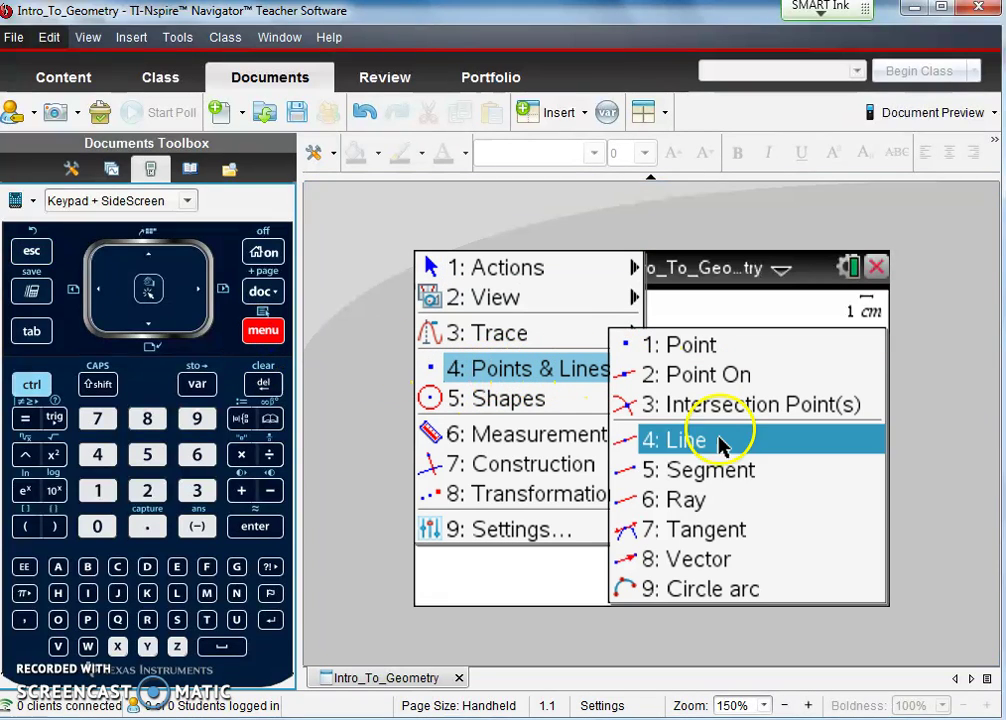
pyautogui.click(707, 501)
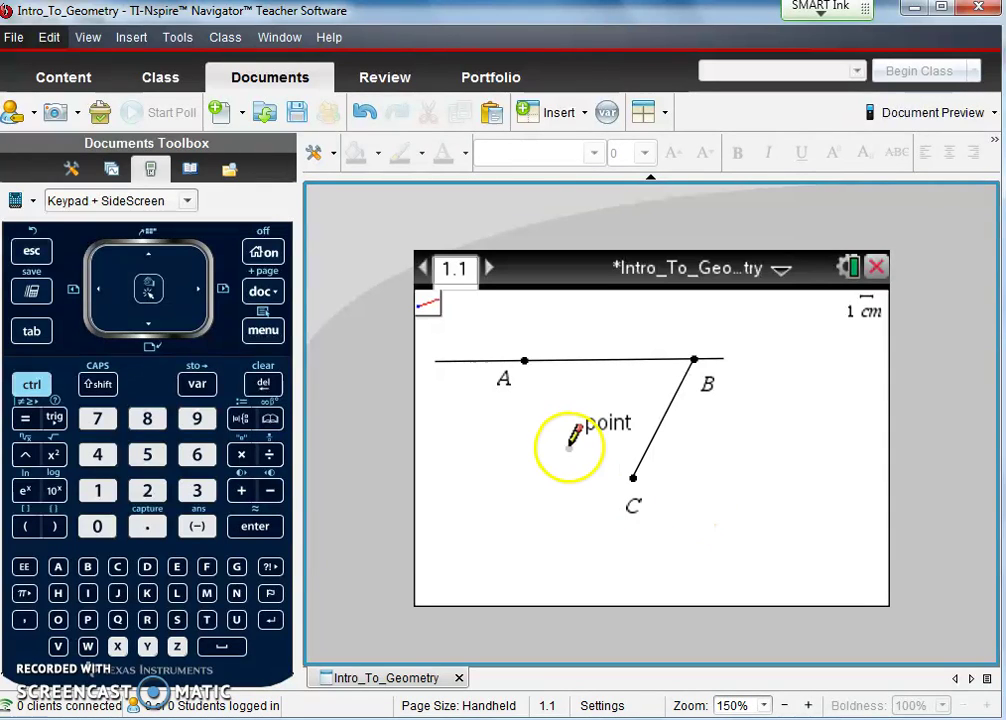
pyautogui.click(525, 362)
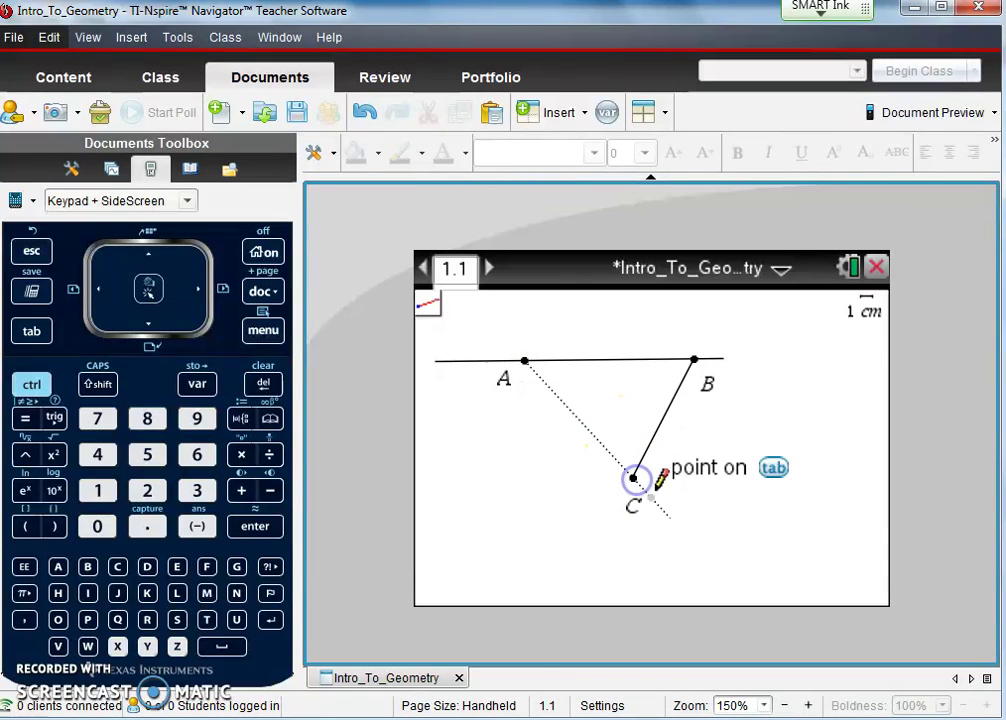
pyautogui.click(633, 478)
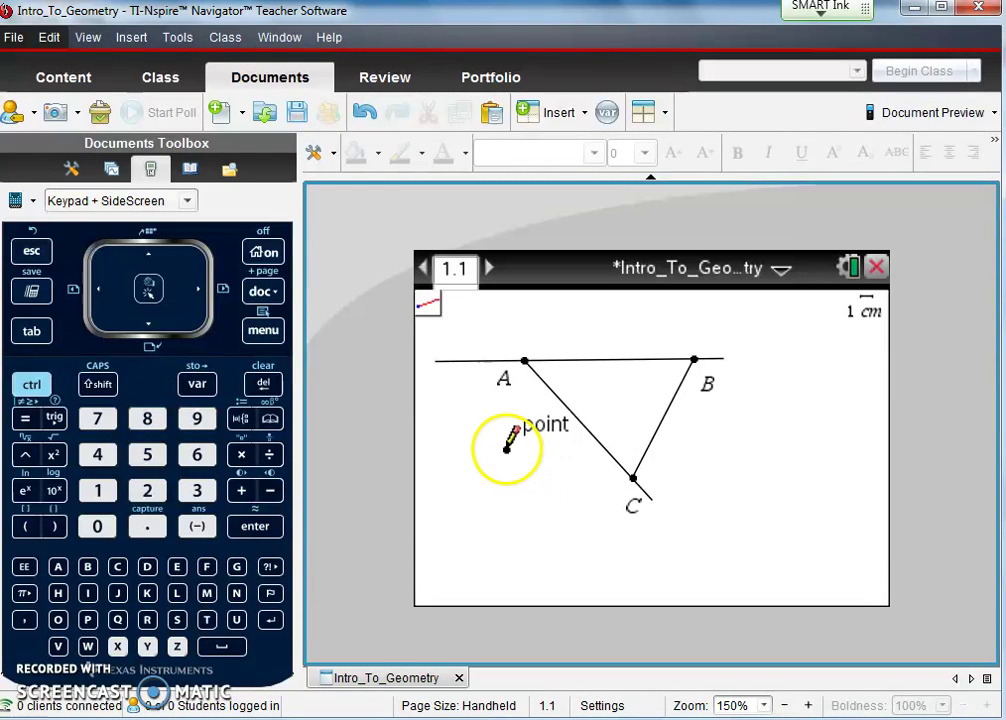
pyautogui.press('Escape')
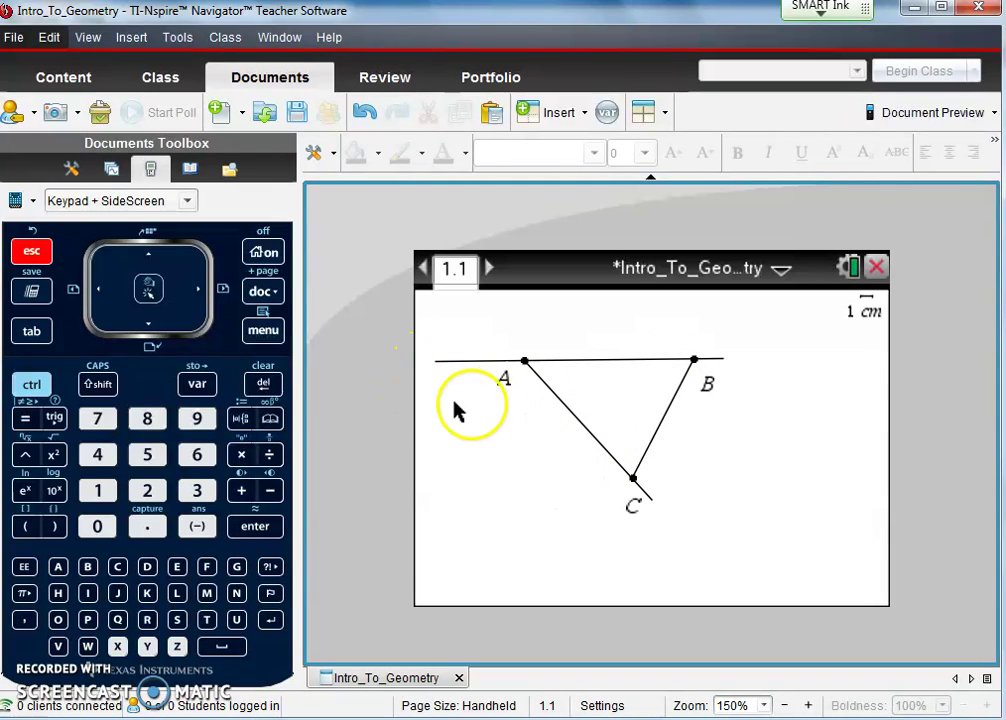
pyautogui.click(263, 330)
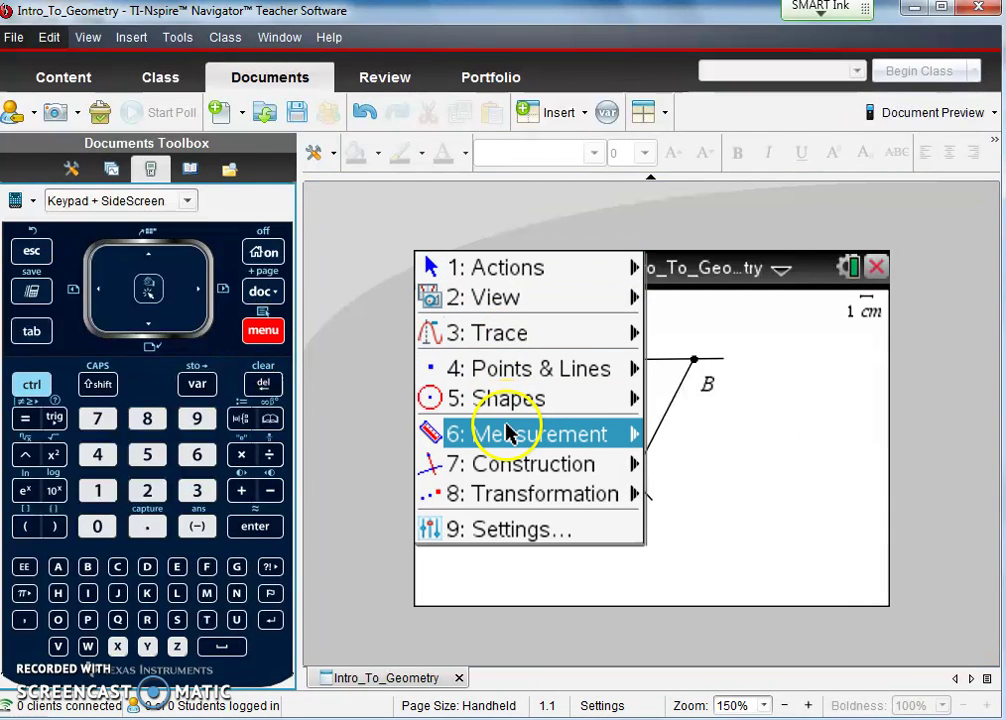
# Measure segment BC with the Length tool and place its 9.05 cm label beside it.
pyautogui.moveTo(511, 433)
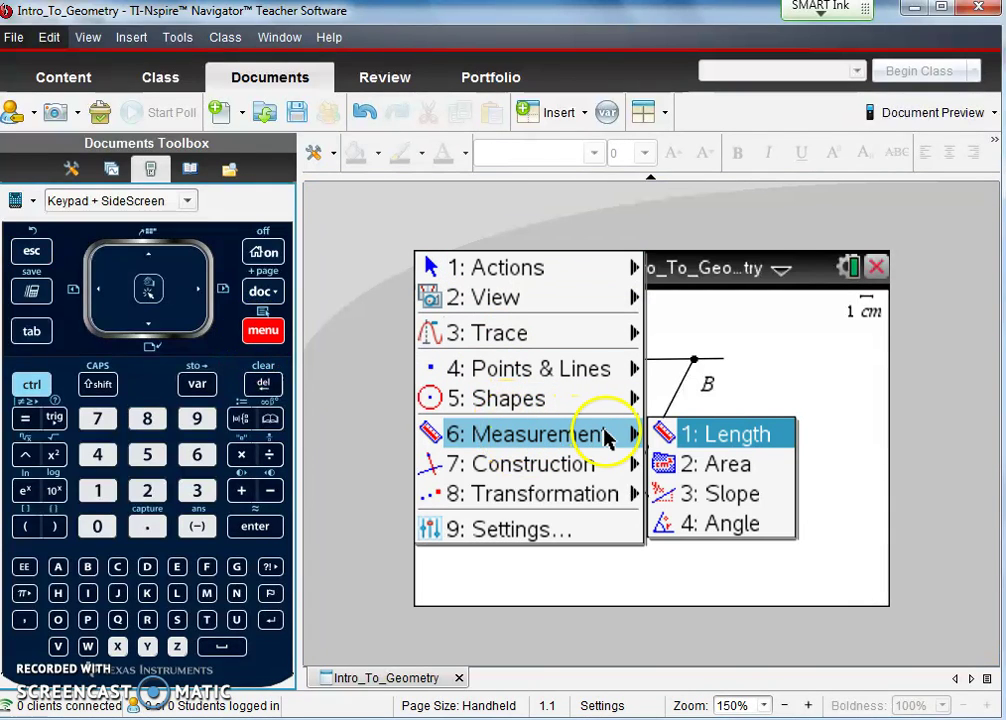
pyautogui.click(711, 436)
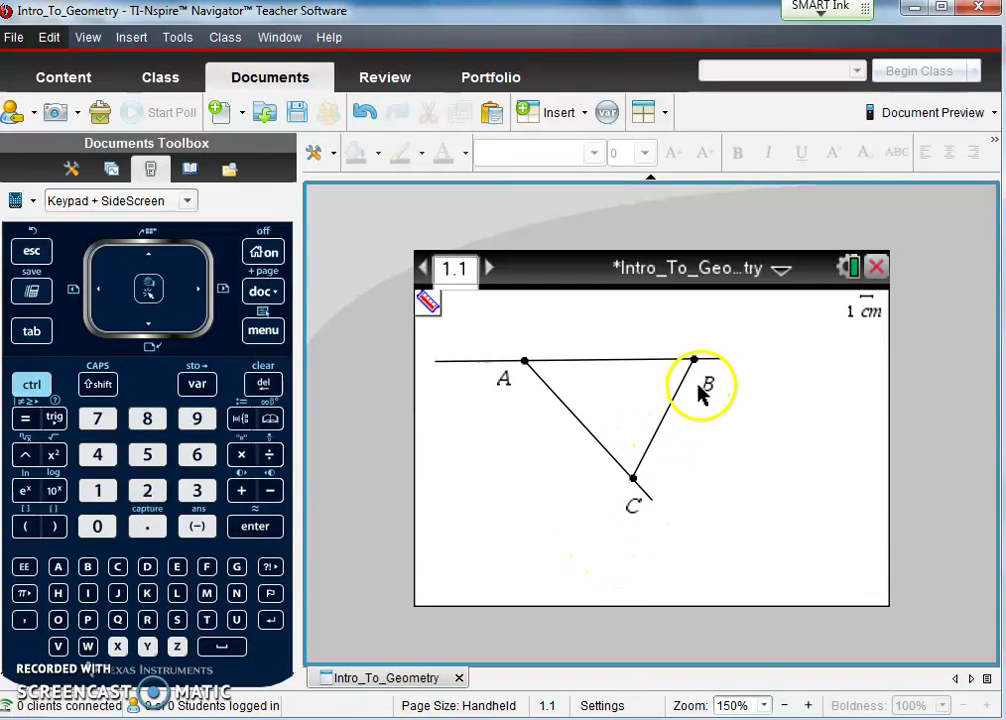
pyautogui.click(666, 420)
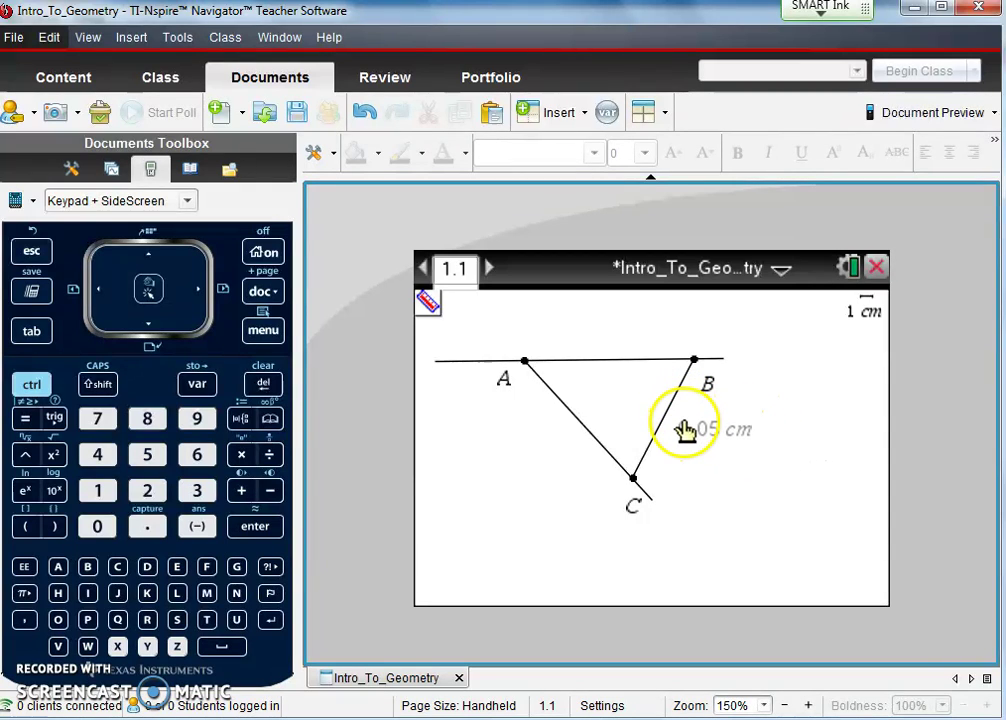
pyautogui.click(684, 428)
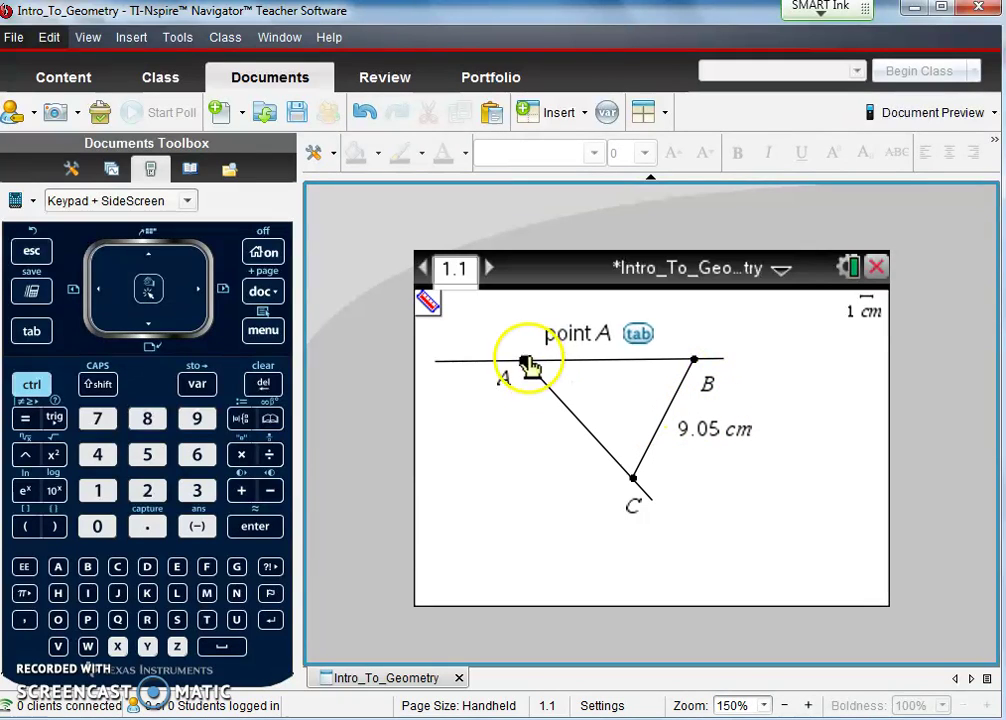
pyautogui.press('Escape')
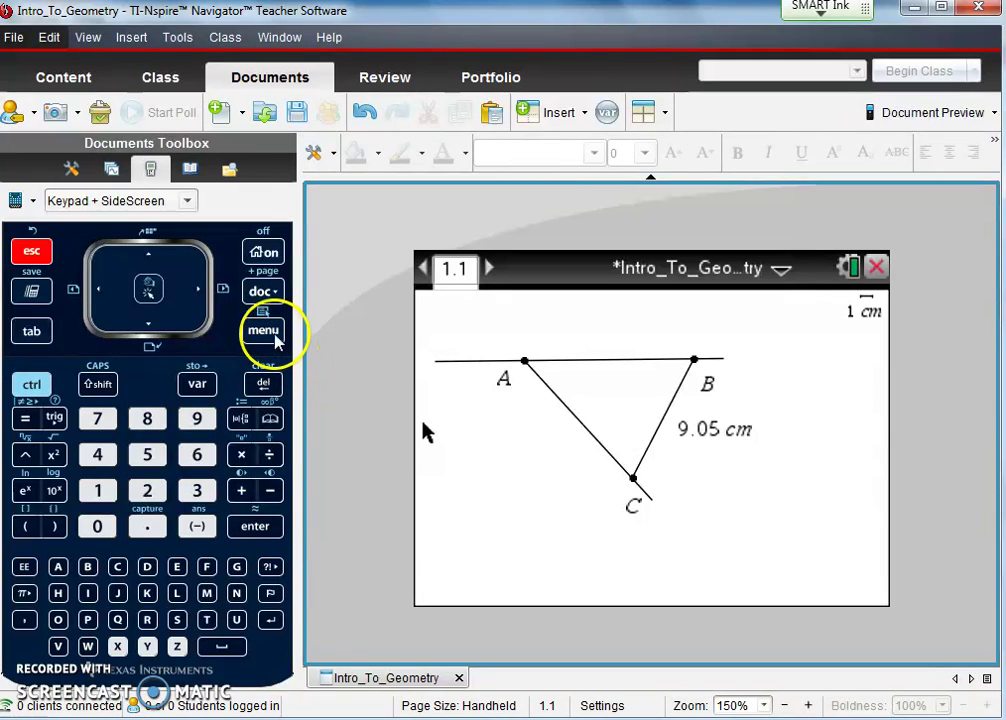
# Place a new point on segment BC, between B and C, with the Point On tool.
pyautogui.click(265, 332)
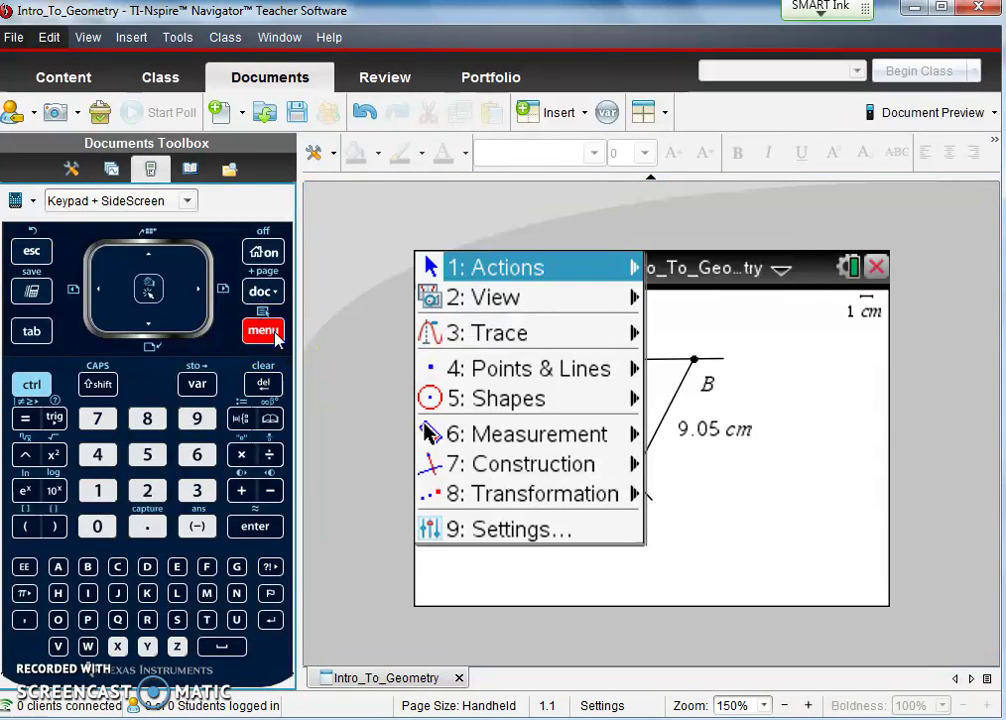
pyautogui.moveTo(566, 380)
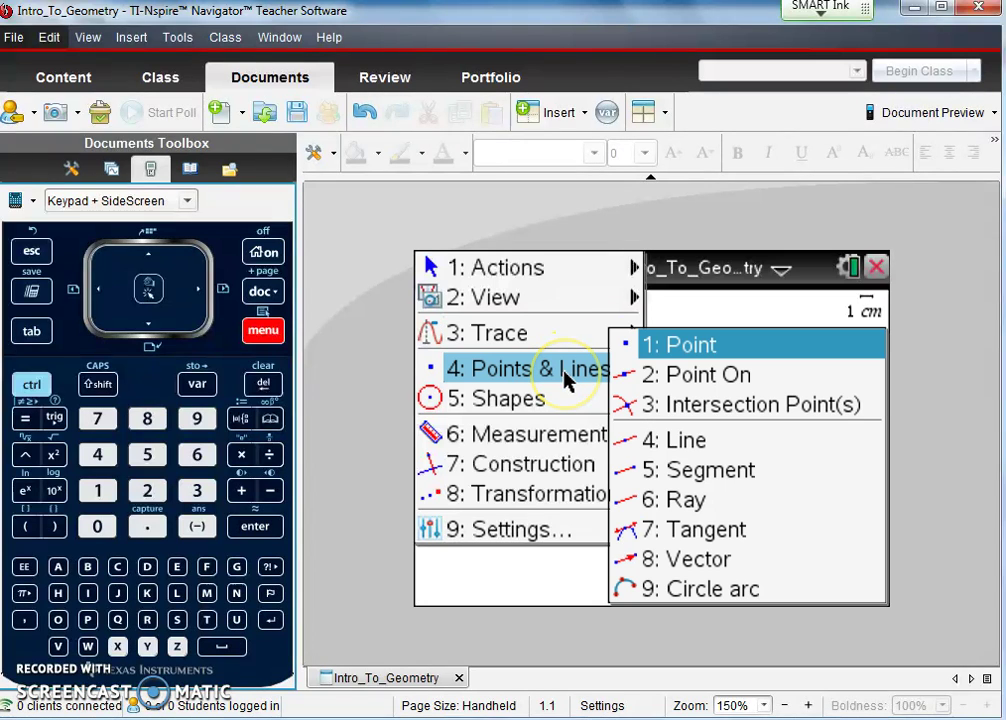
pyautogui.click(708, 378)
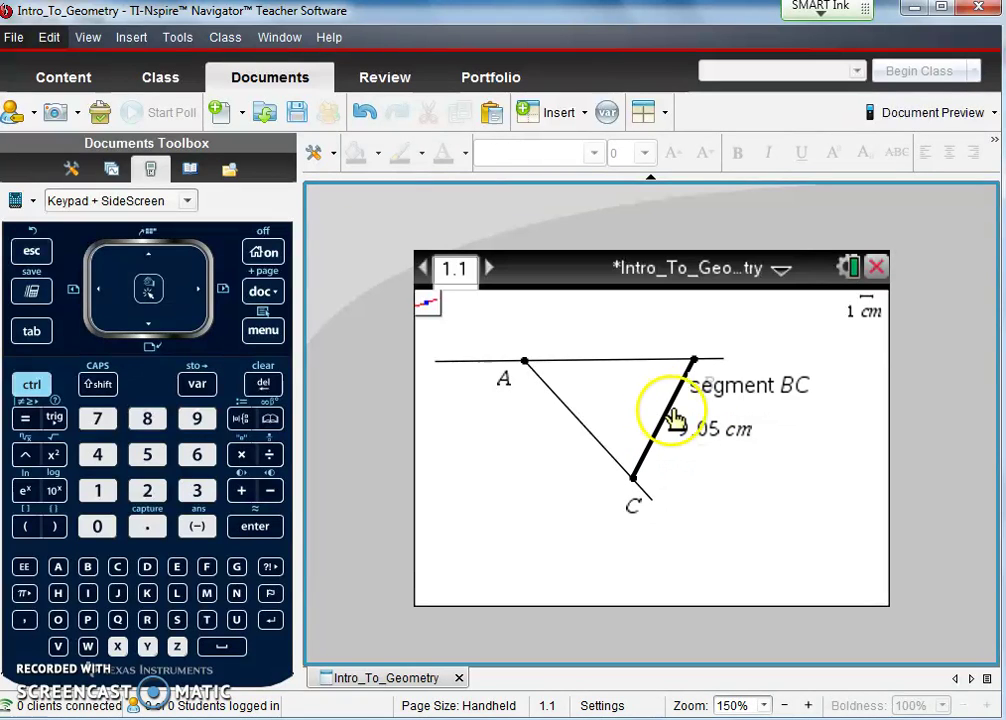
pyautogui.click(667, 413)
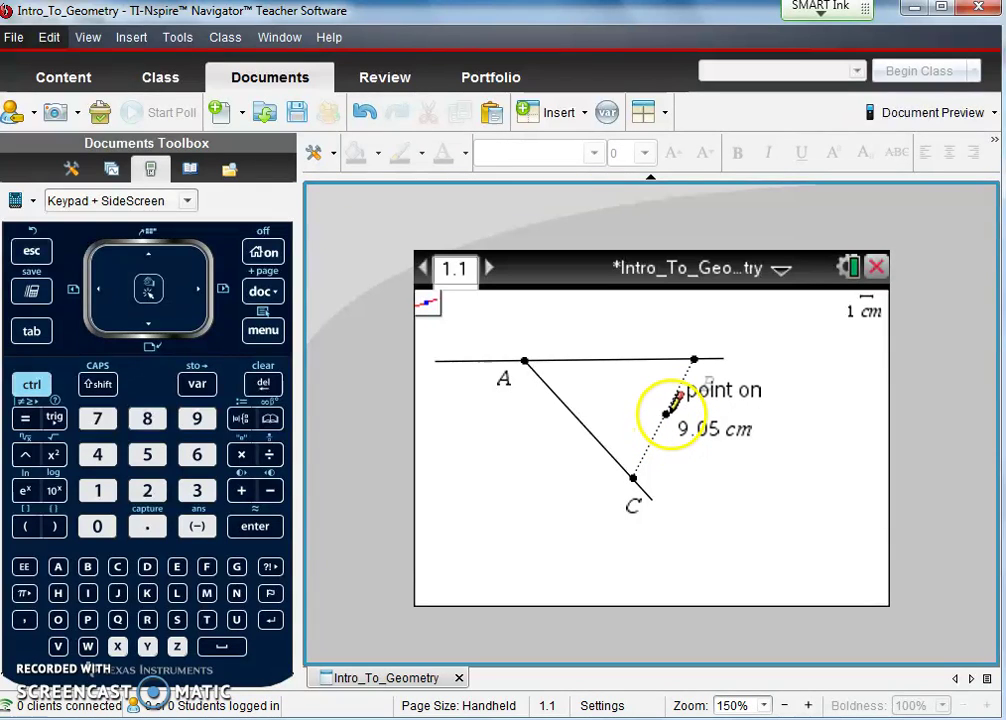
pyautogui.click(665, 414)
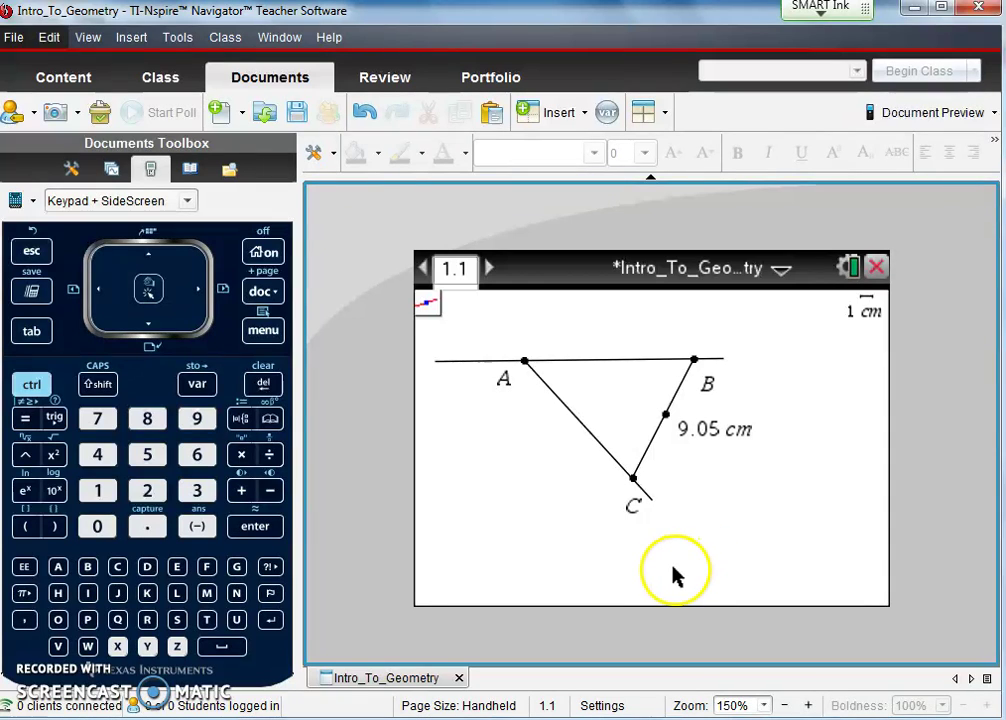
# Label the new point on segment BC as D.
pyautogui.click(274, 338)
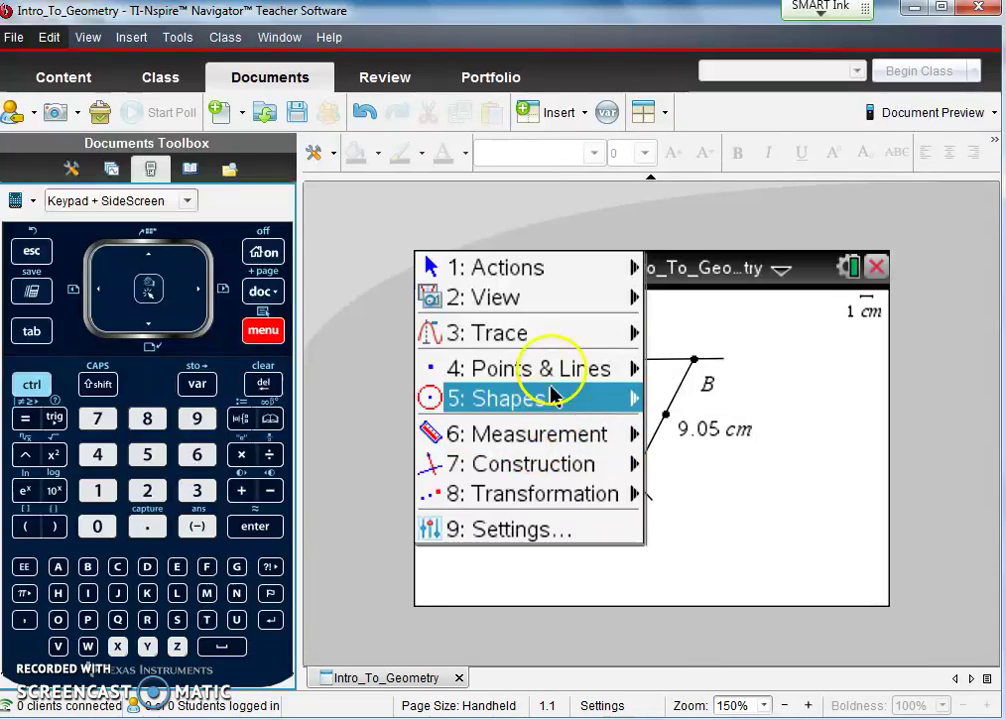
pyautogui.click(570, 269)
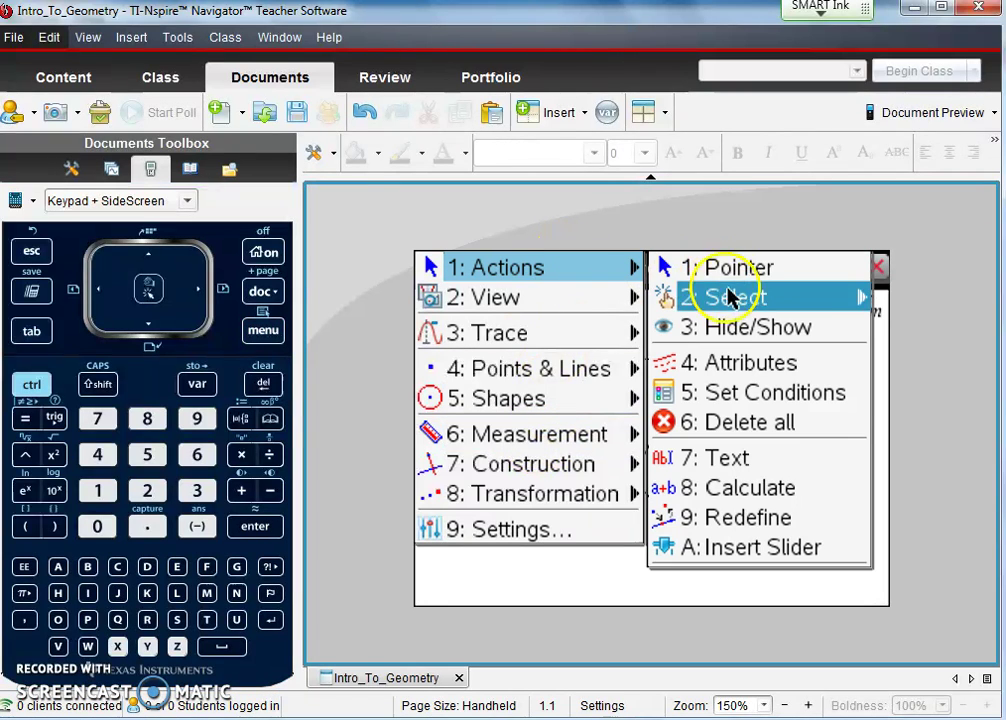
pyautogui.click(750, 462)
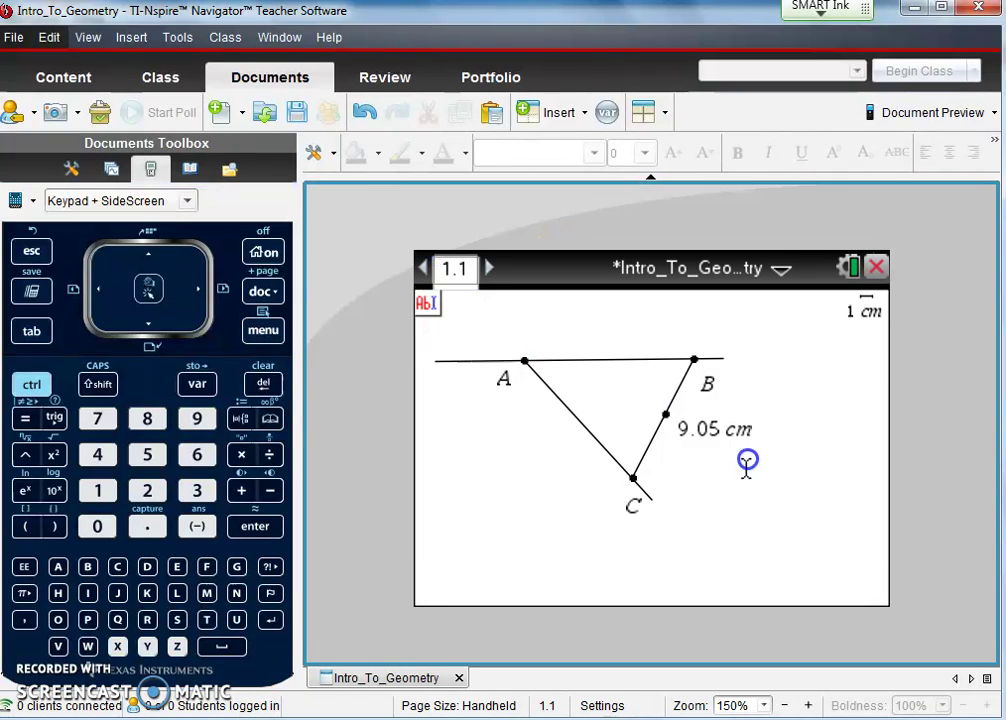
pyautogui.click(667, 412)
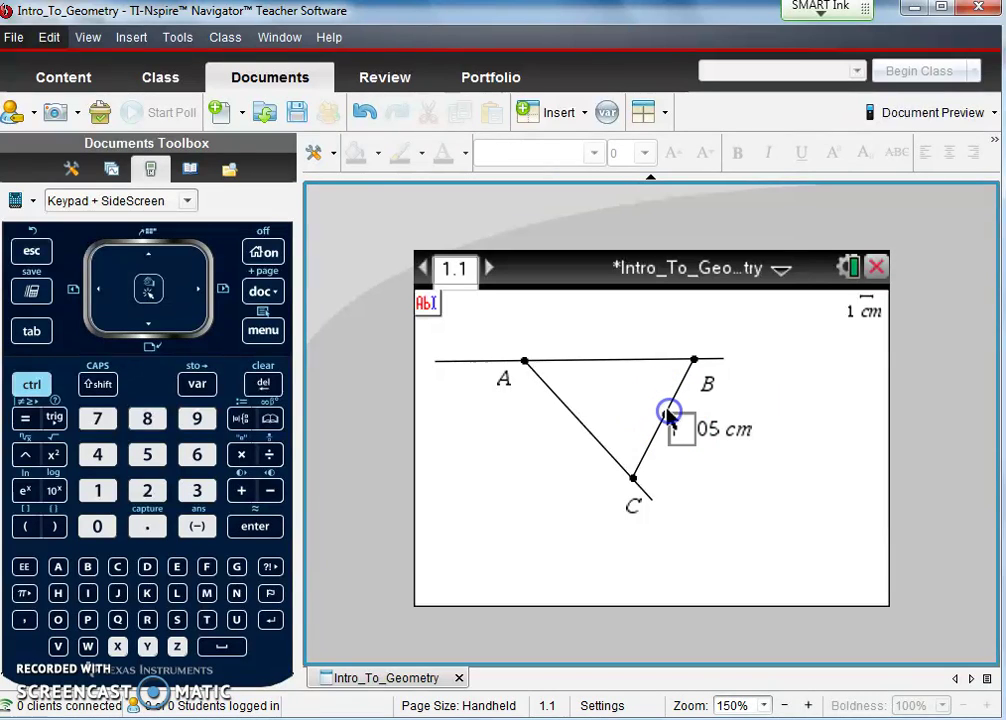
pyautogui.write('D')
pyautogui.click(723, 479)
# Move label D and the 9.05 cm measurement apart, and discard the empty text box near A.
pyautogui.moveTo(679, 428); pyautogui.dragTo(650, 407)
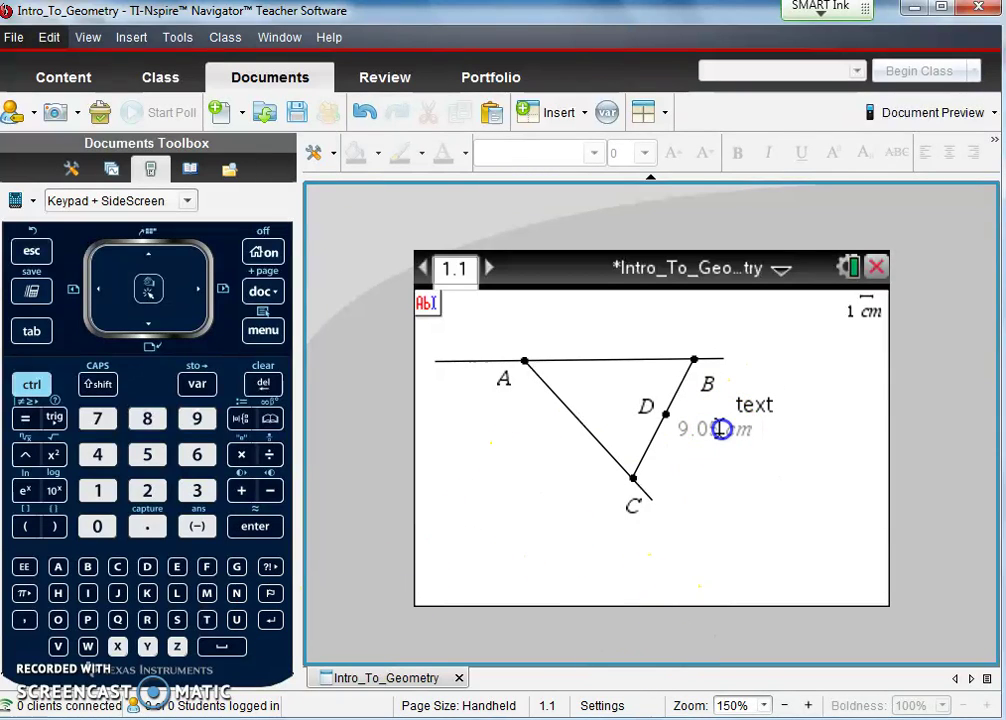
pyautogui.moveTo(721, 429); pyautogui.dragTo(760, 447)
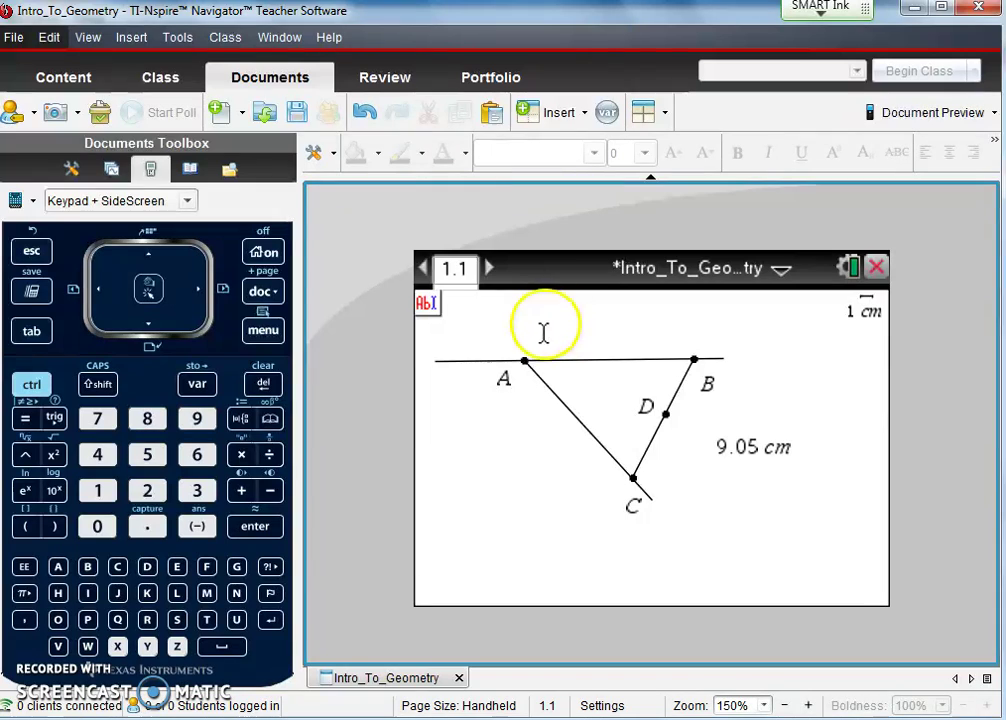
pyautogui.click(433, 311)
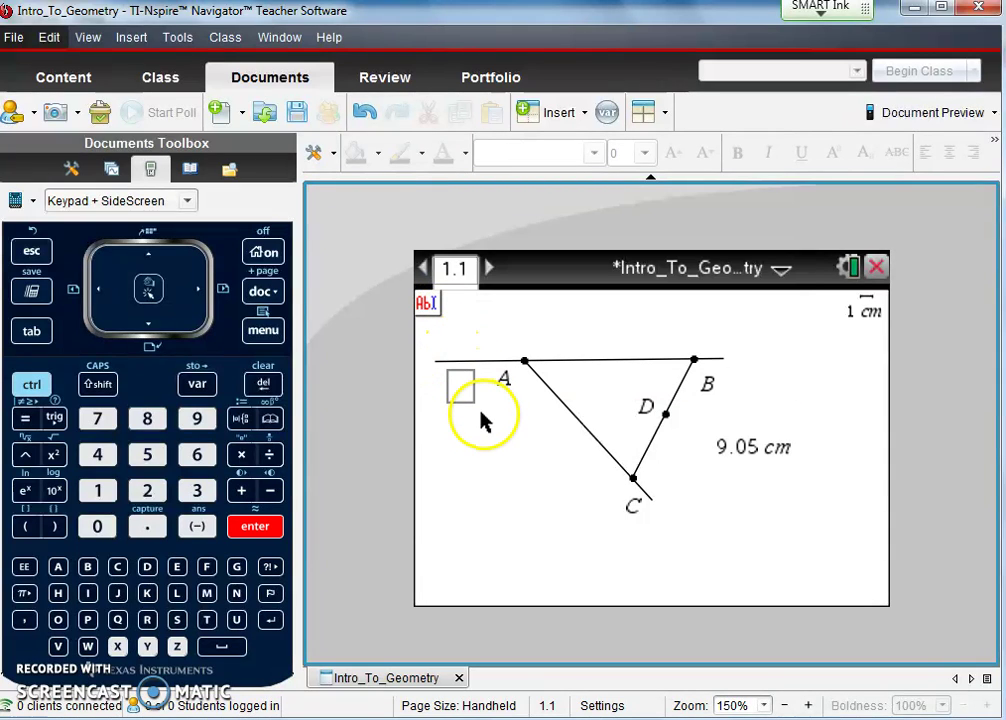
pyautogui.press('Escape')
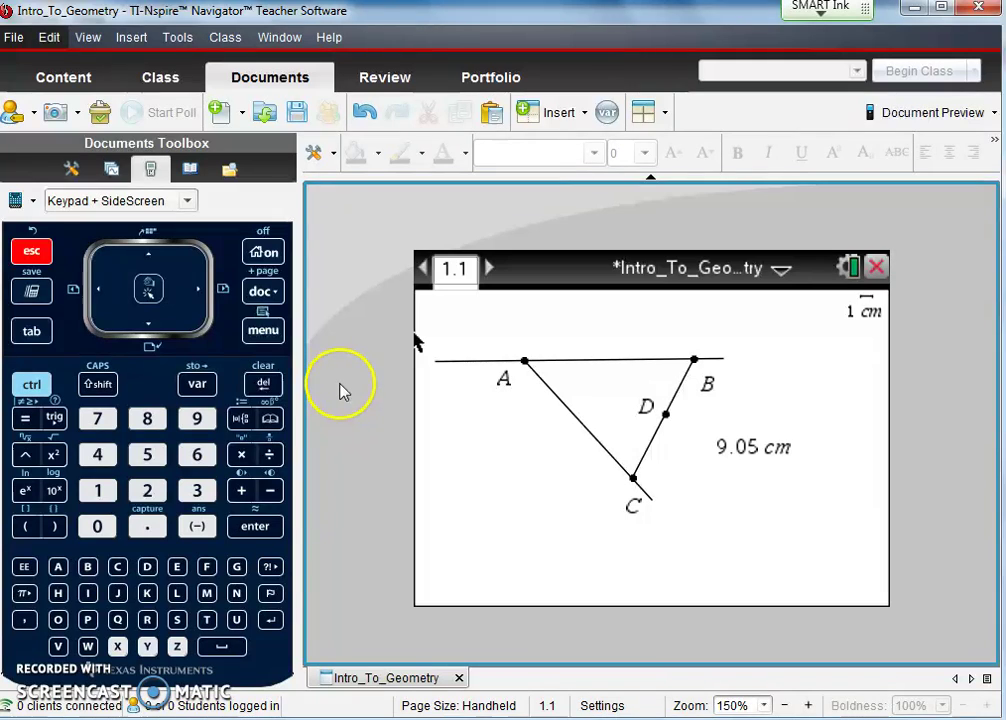
# Measure BD as 4.14 cm and DC as 4.91 cm, placing each length beside its part.
pyautogui.click(263, 330)
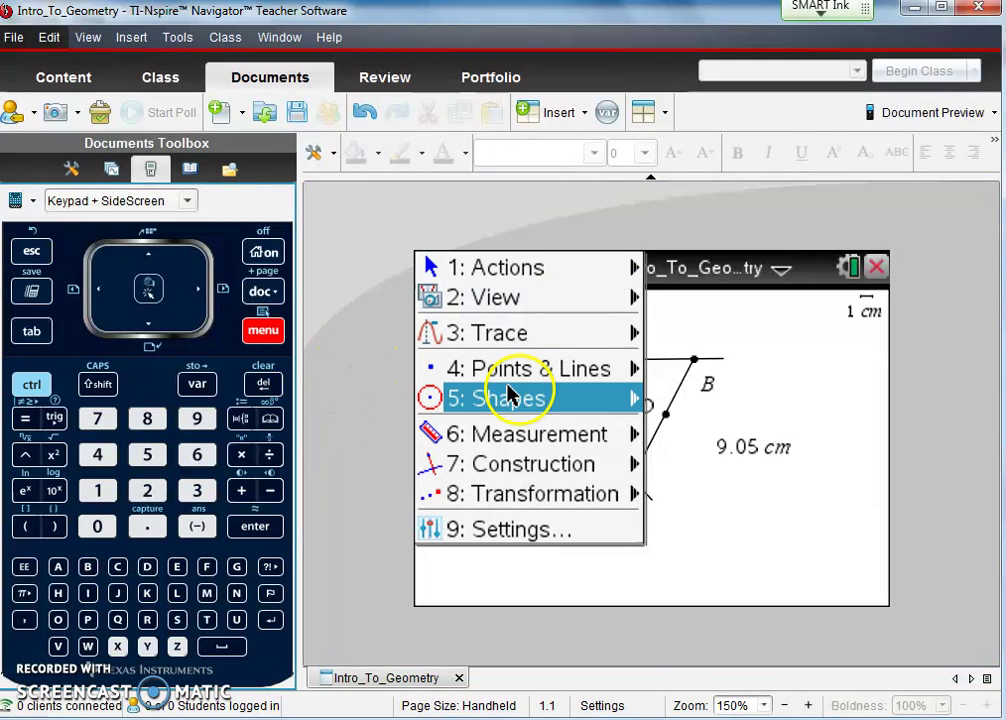
pyautogui.moveTo(545, 437)
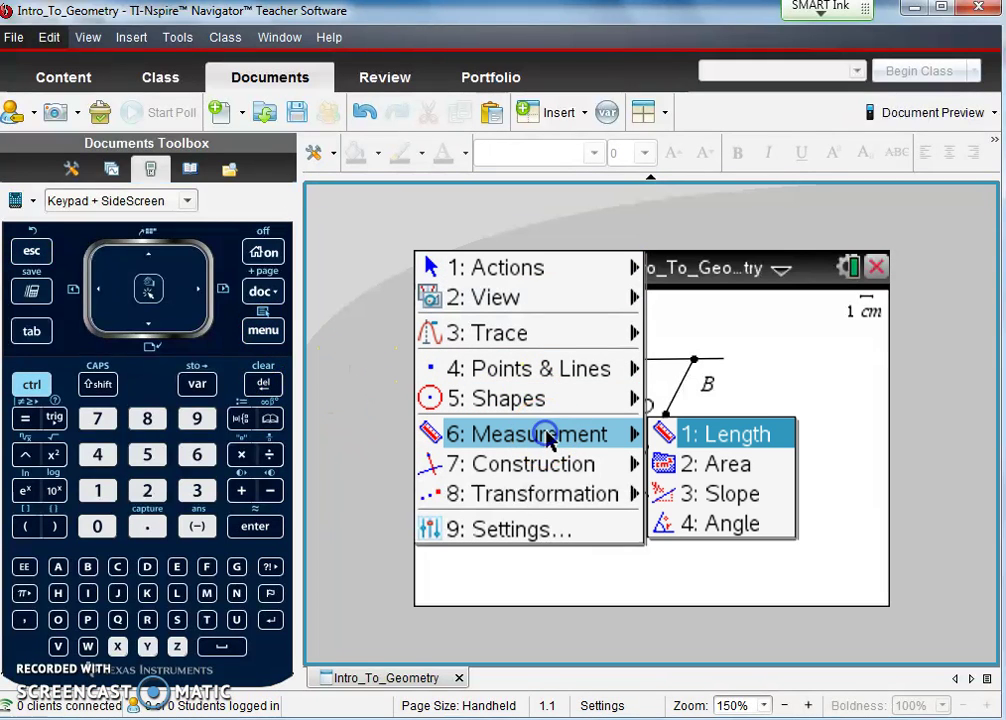
pyautogui.click(760, 438)
pyautogui.click(753, 435)
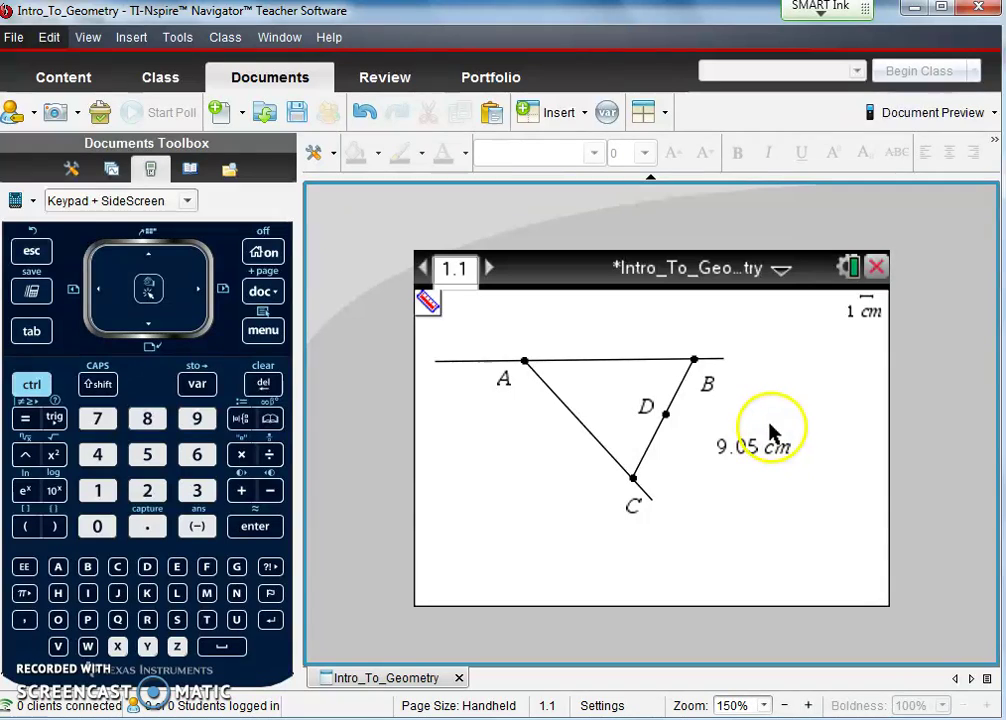
pyautogui.click(695, 360)
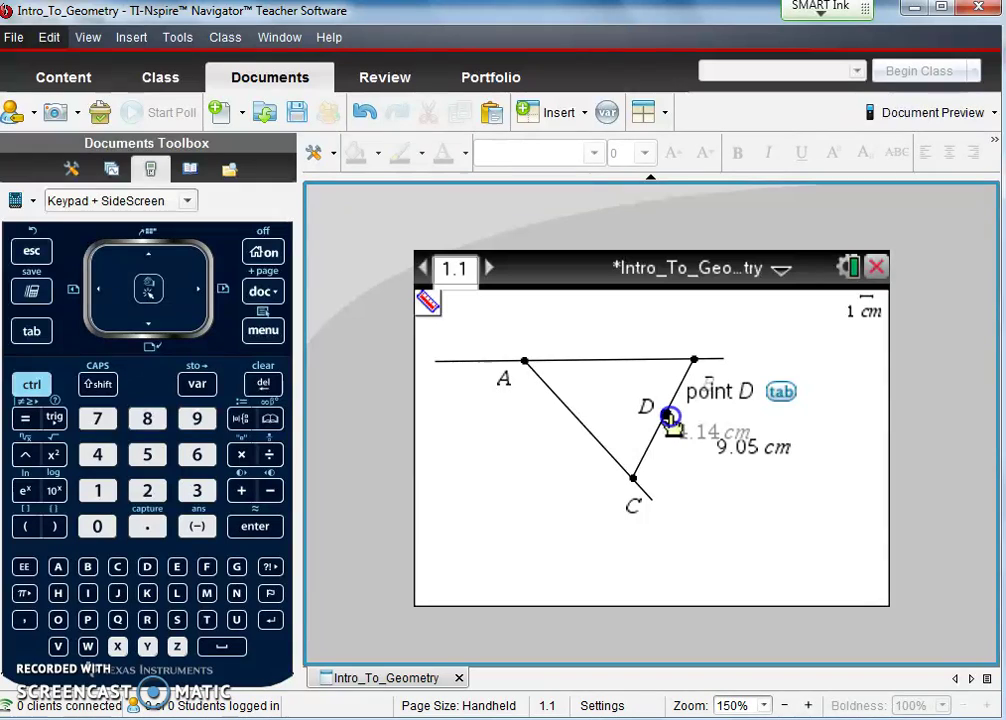
pyautogui.click(668, 417)
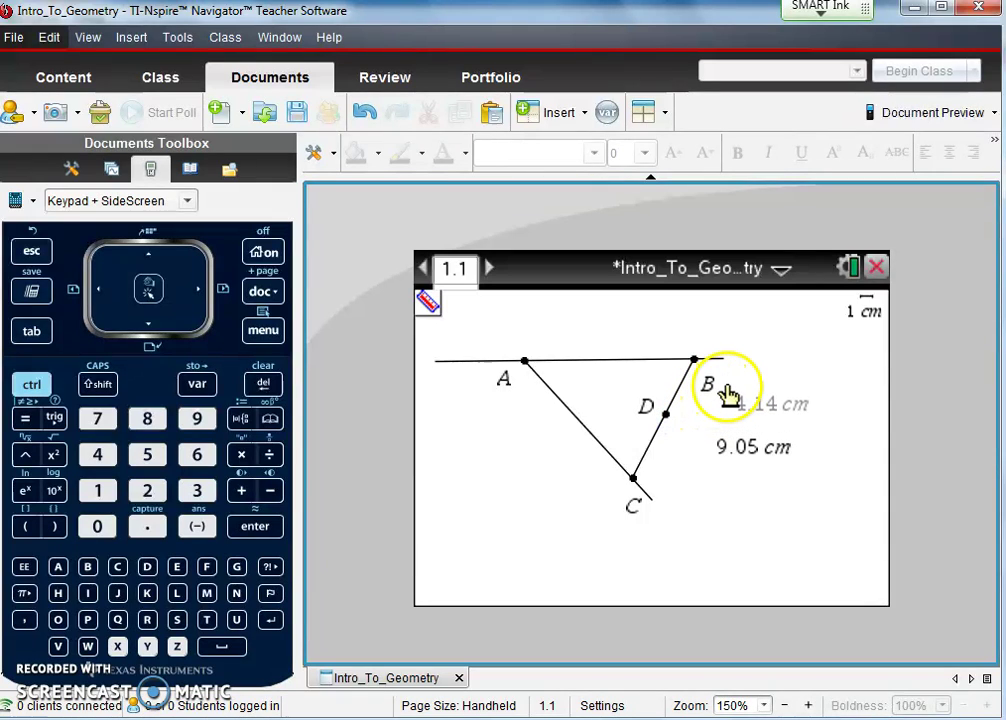
pyautogui.click(724, 390)
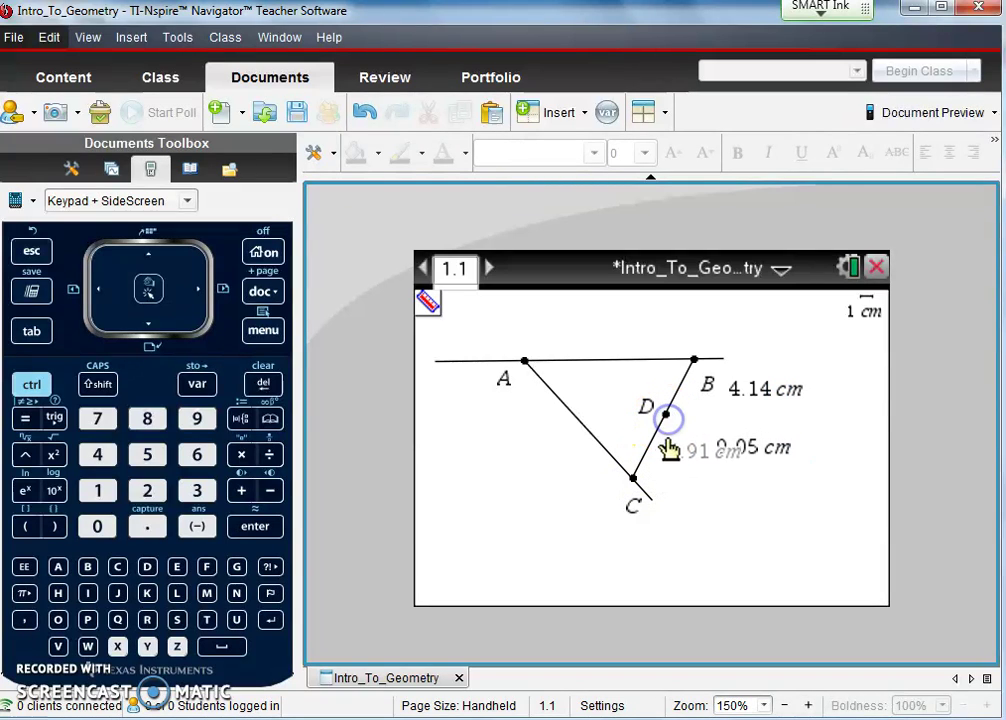
pyautogui.click(667, 463)
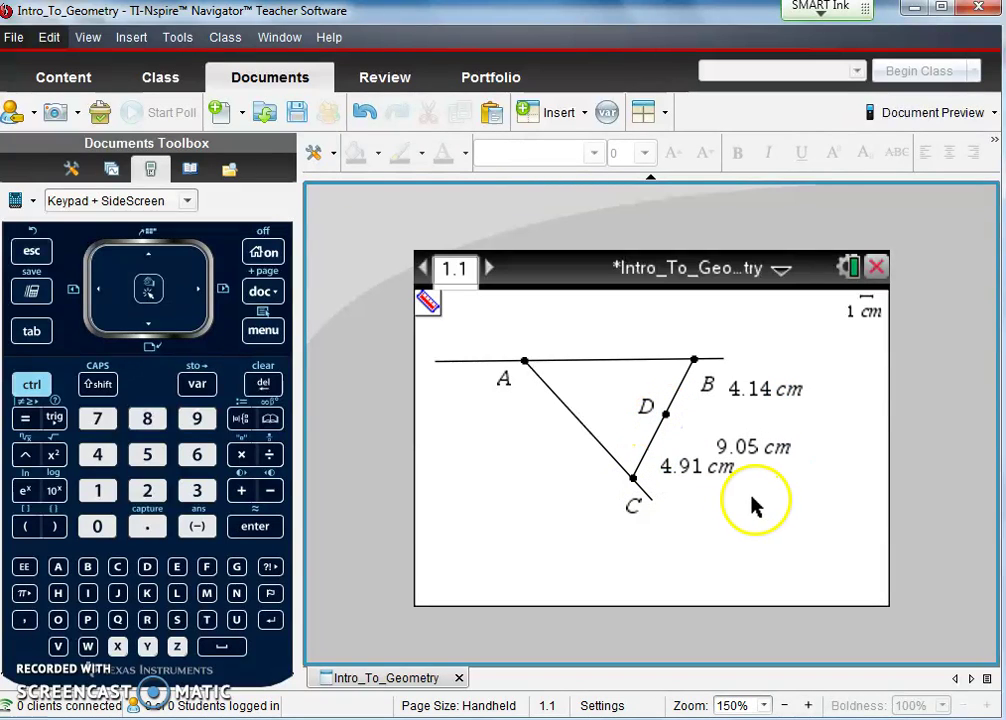
pyautogui.click(782, 449)
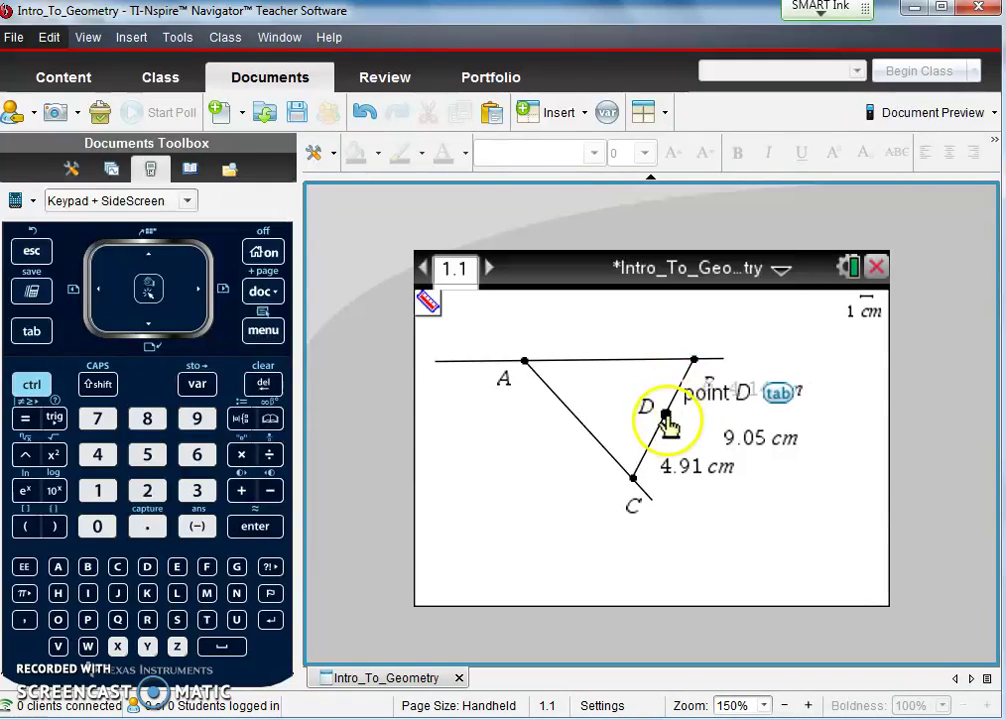
pyautogui.moveTo(428, 304)
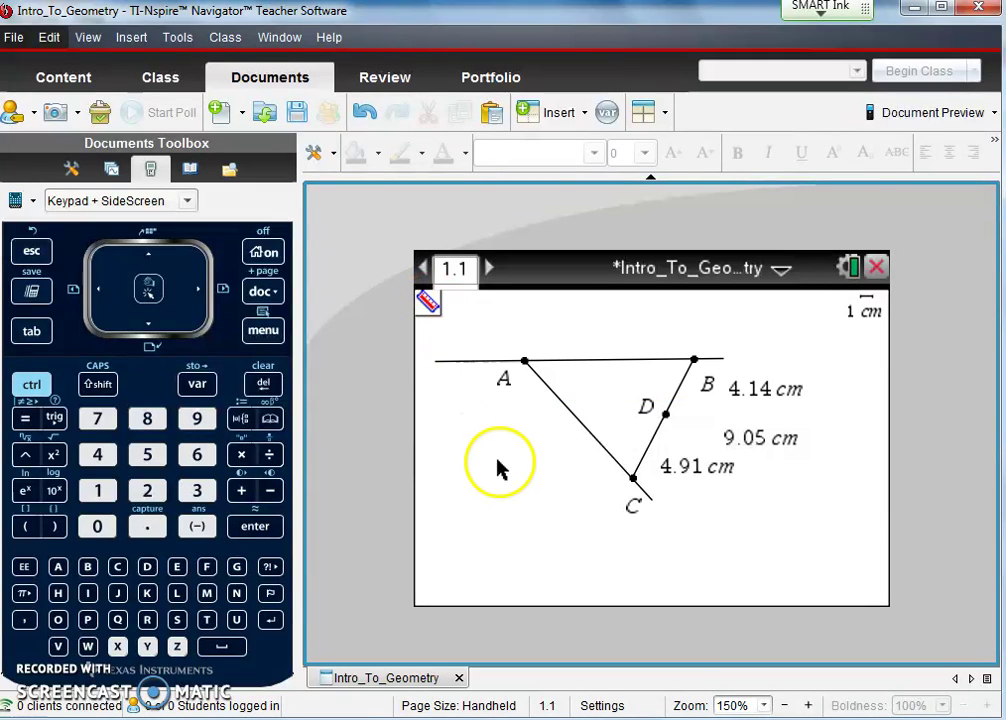
# Measure angle CAB through points C, A and B, showing 47.8°.
pyautogui.press('Escape')
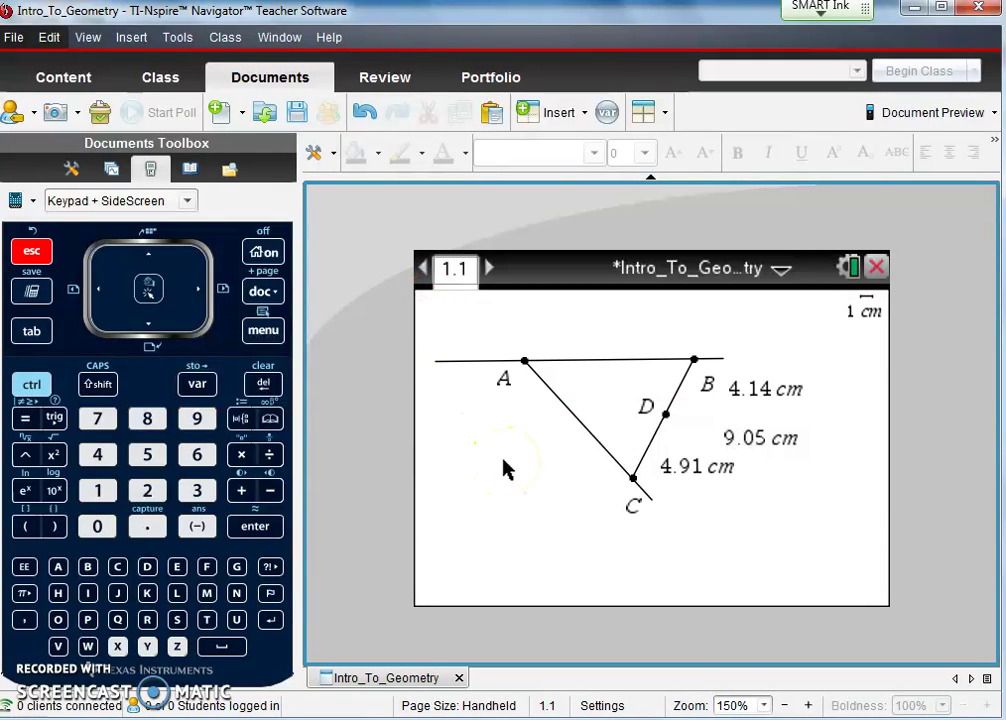
pyautogui.click(263, 330)
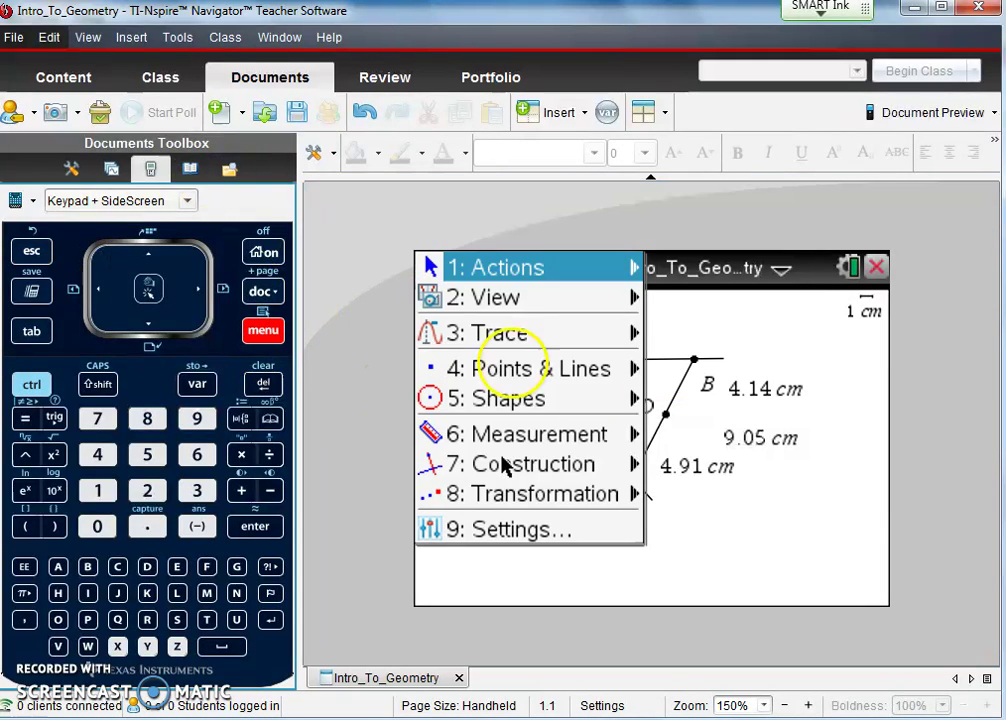
pyautogui.click(601, 445)
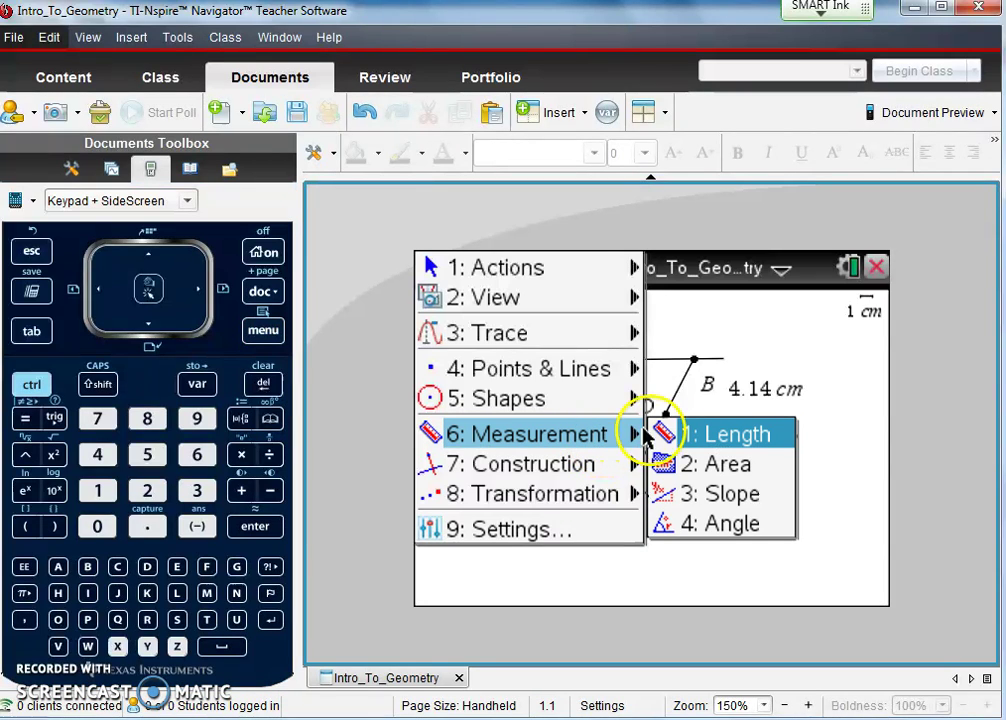
pyautogui.click(717, 522)
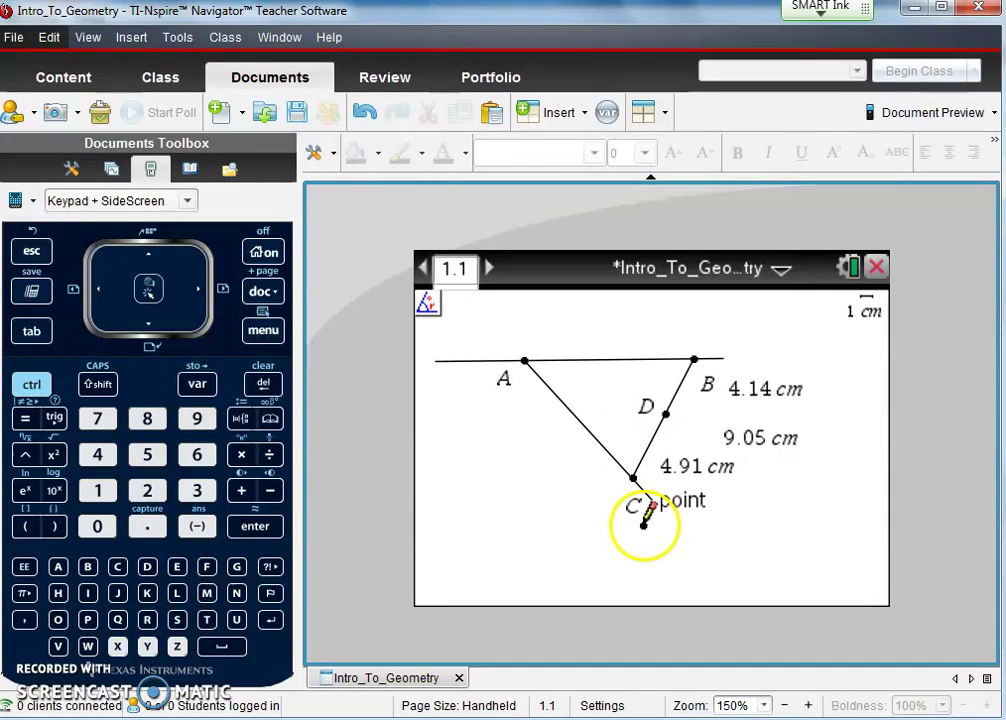
pyautogui.click(635, 479)
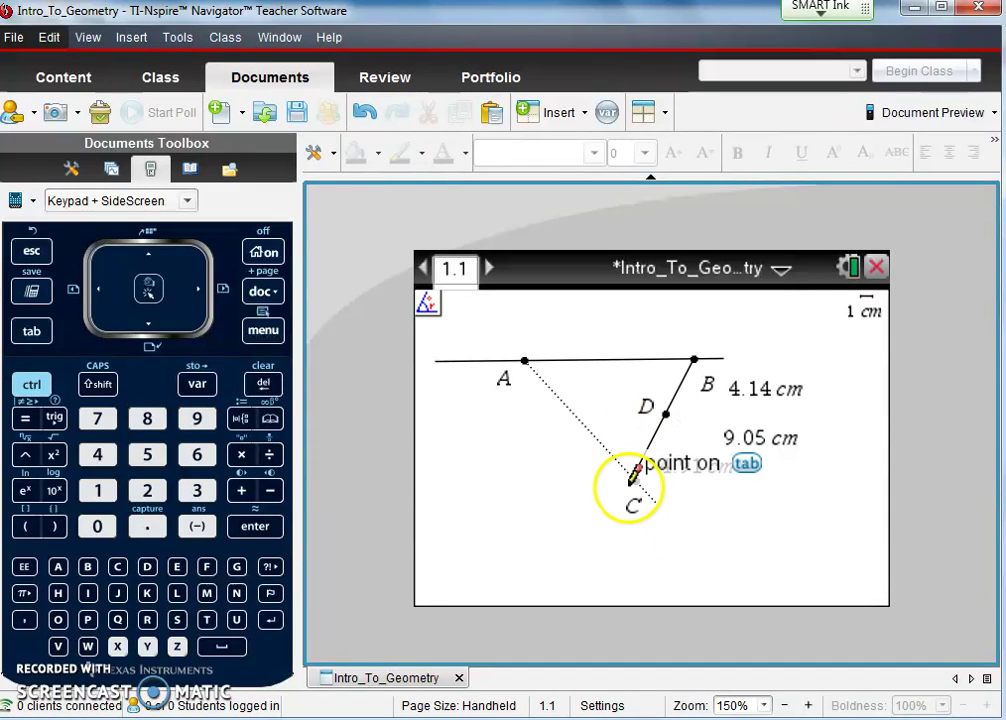
pyautogui.click(630, 483)
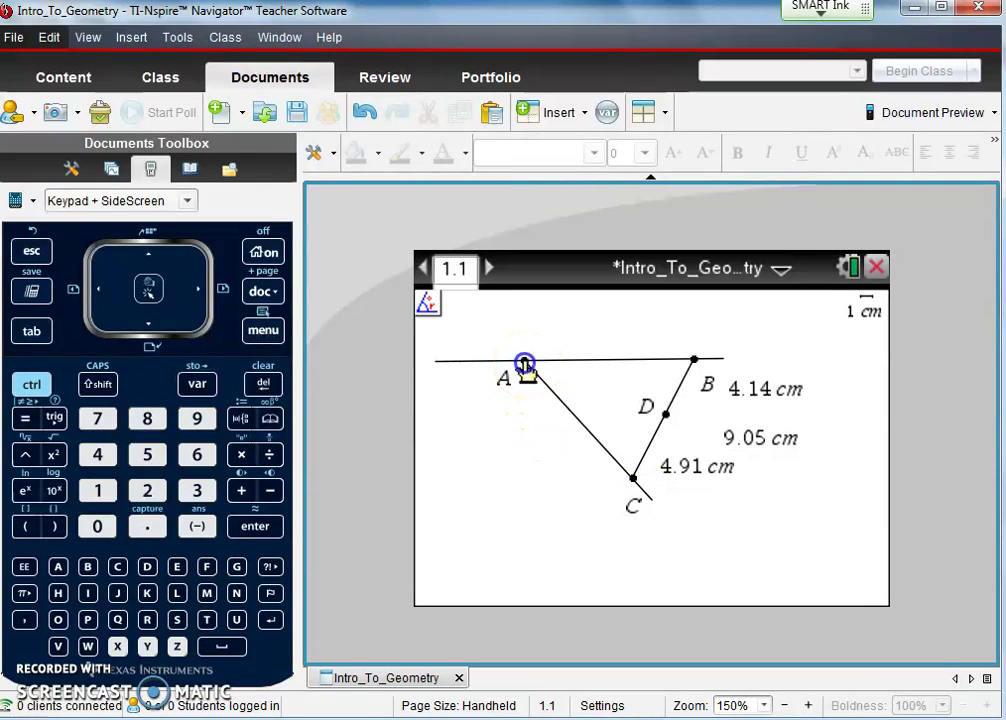
pyautogui.click(526, 363)
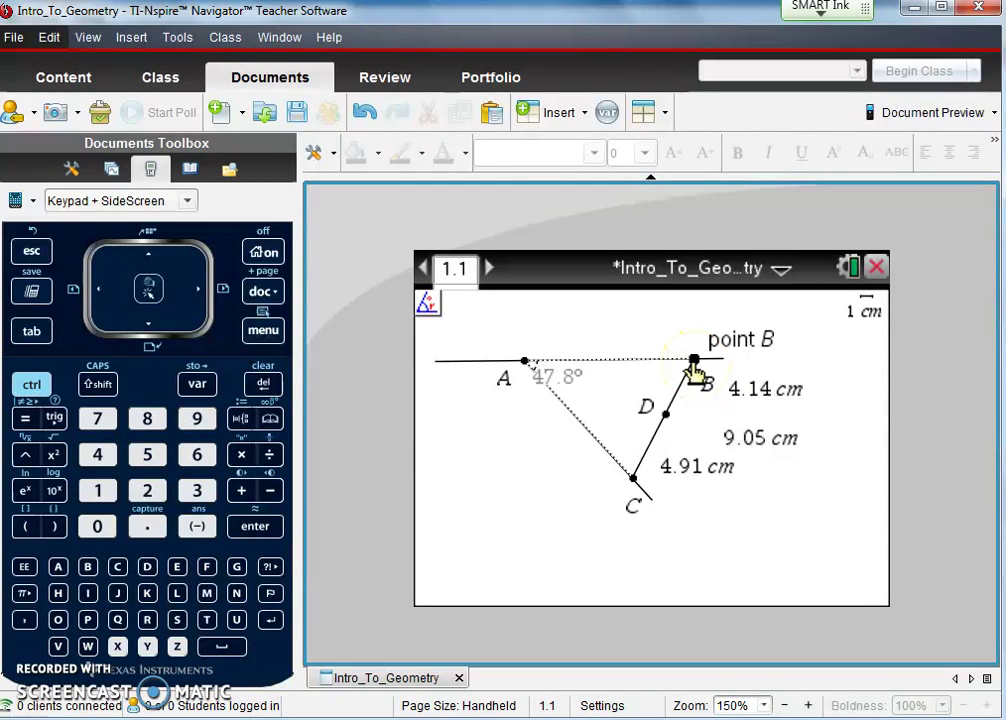
pyautogui.click(692, 364)
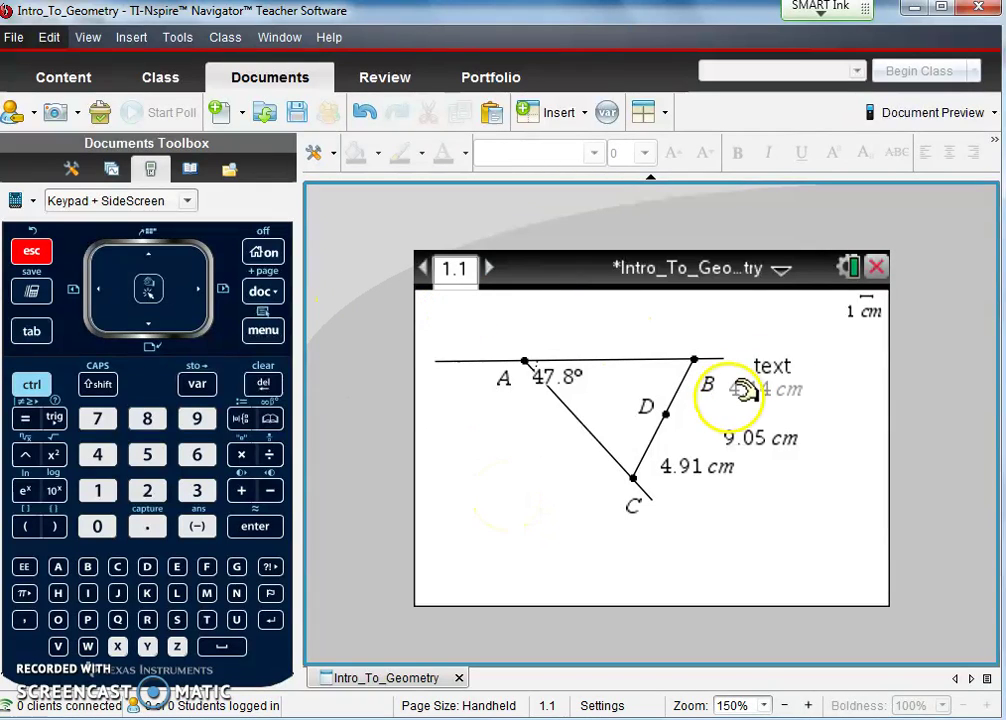
# Relabel point B and reposition the 4.91 cm and 47.8° labels.
pyautogui.click(698, 357)
pyautogui.write('B')
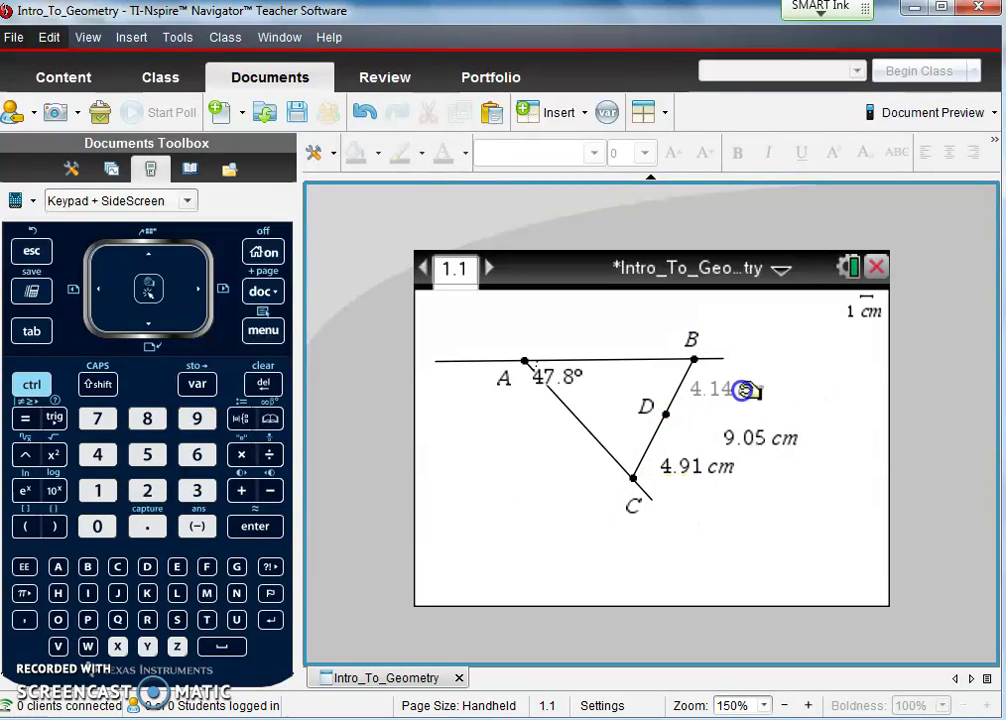
pyautogui.moveTo(718, 479); pyautogui.dragTo(703, 453)
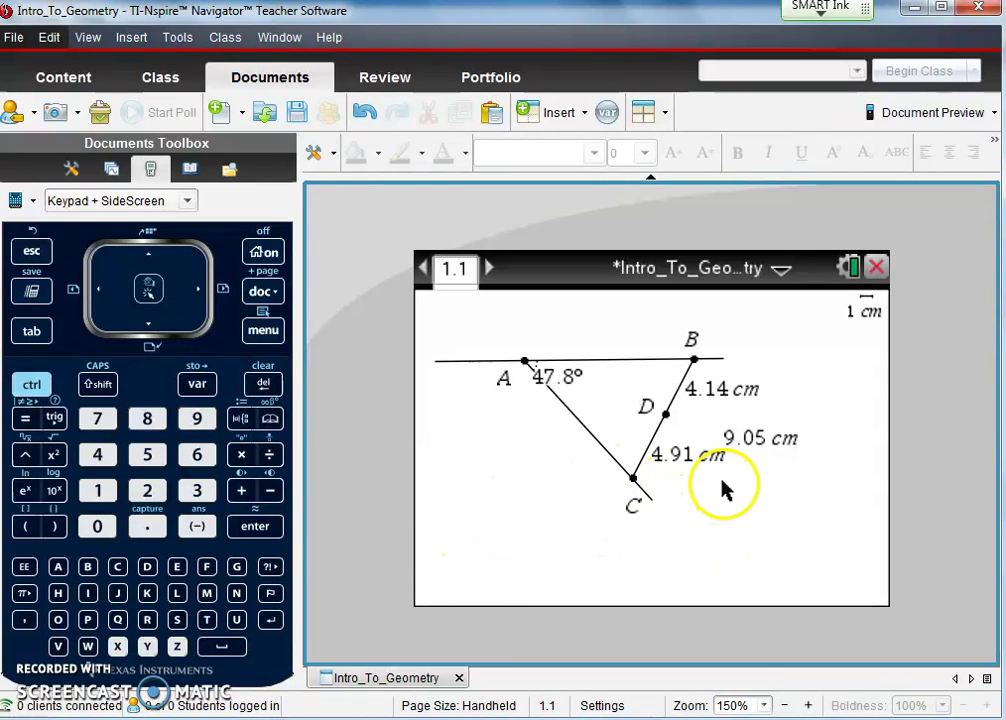
pyautogui.moveTo(563, 384); pyautogui.dragTo(578, 390)
# Drag C, slide D along BC and pull B up until angle A reads 100° and BC 17.9 cm.
pyautogui.click(552, 487)
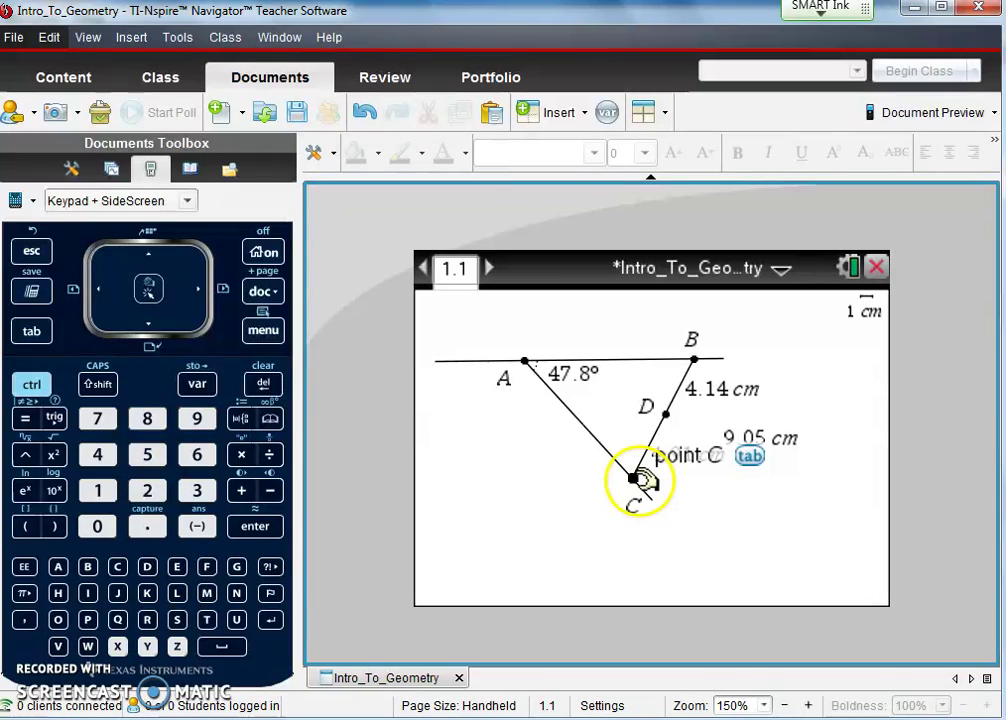
pyautogui.moveTo(638, 480); pyautogui.dragTo(525, 504)
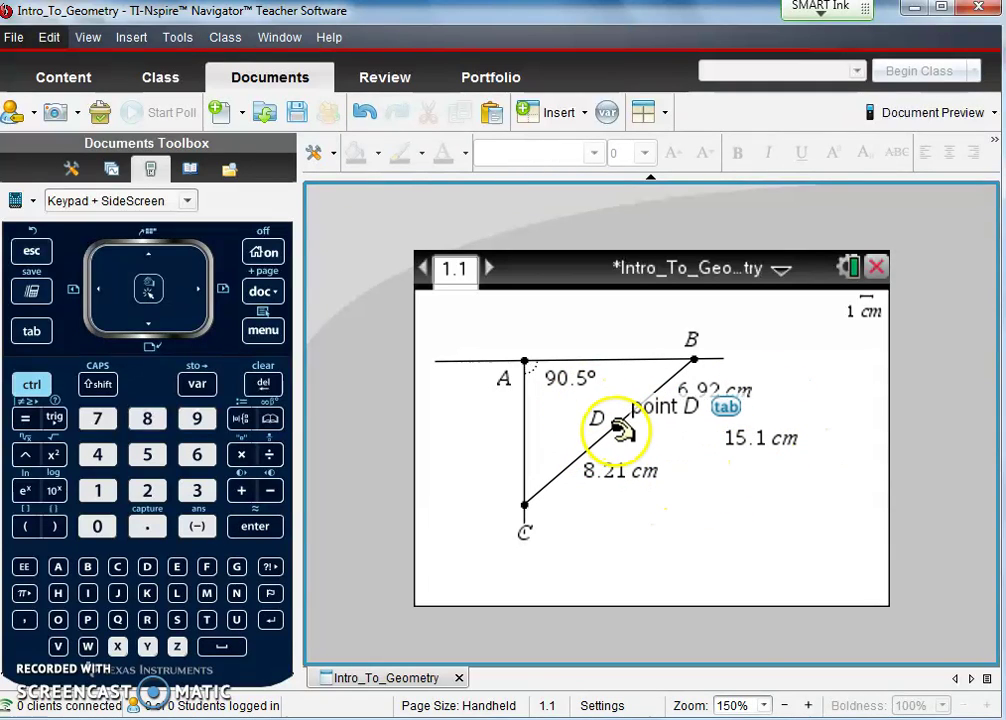
pyautogui.moveTo(637, 420); pyautogui.dragTo(615, 428)
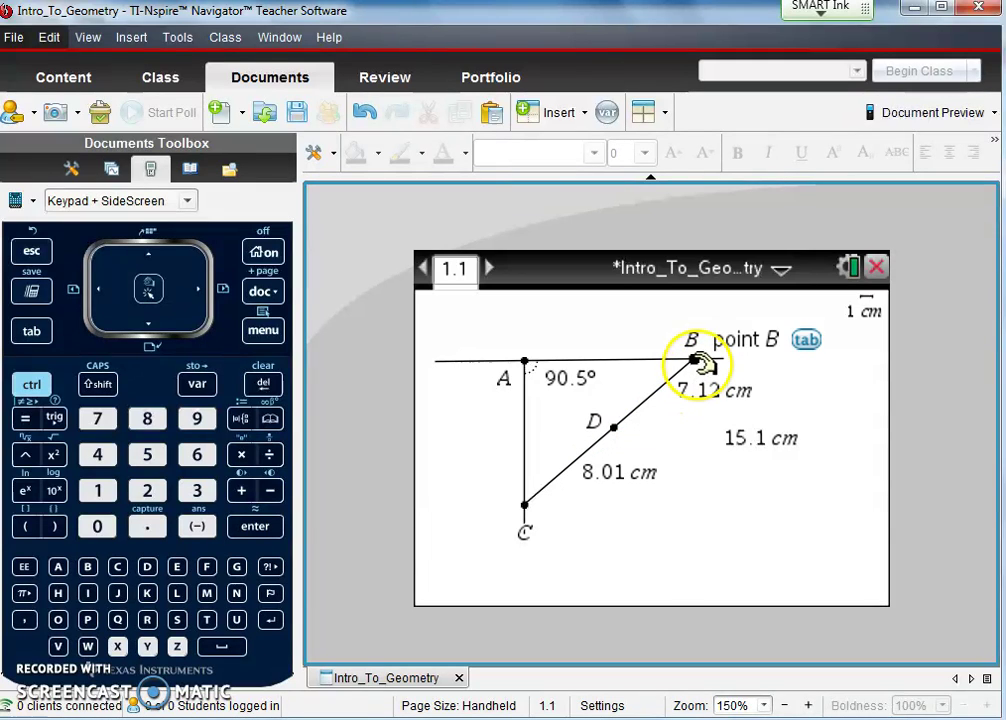
pyautogui.moveTo(694, 356); pyautogui.dragTo(720, 326)
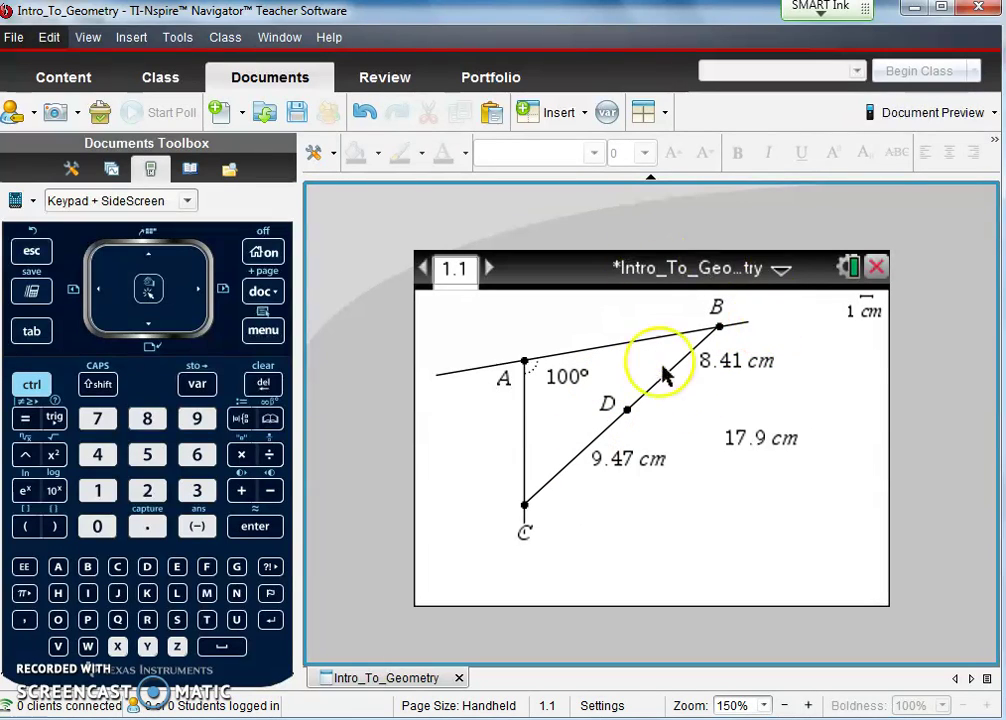
# Save the Intro_To_Geometry document and go back to the handheld's Home screen.
pyautogui.click(781, 268)
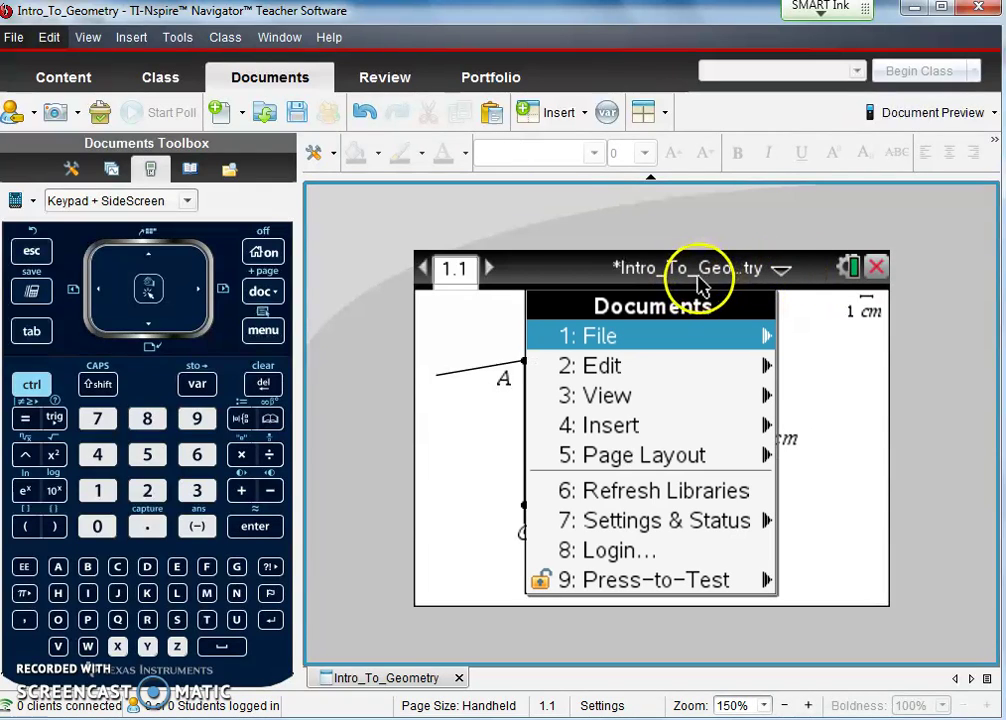
pyautogui.press('Escape')
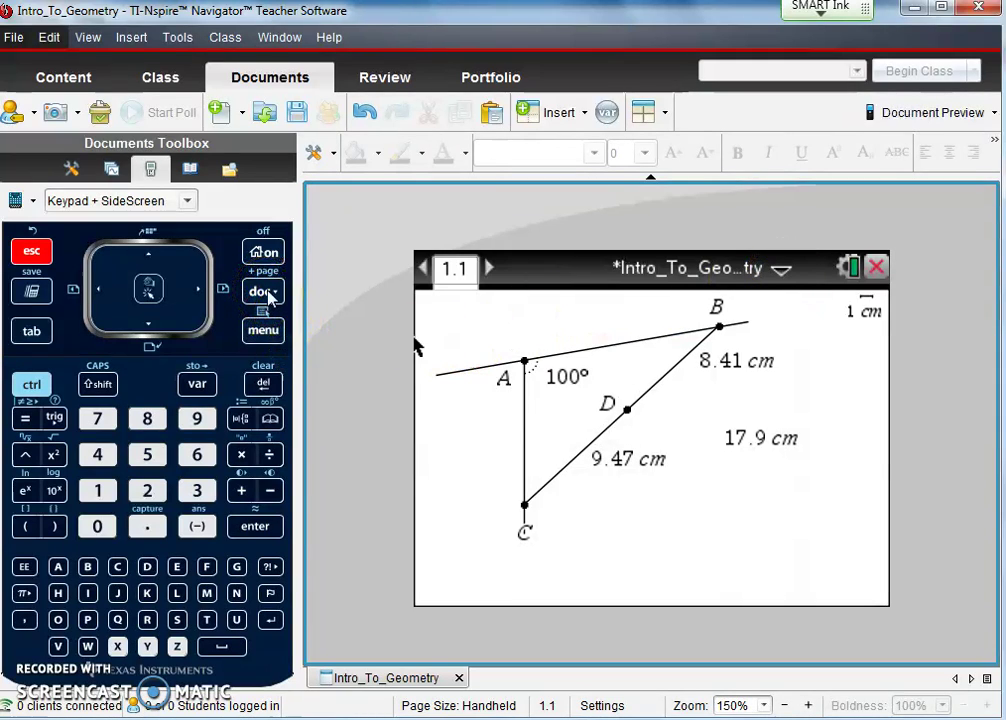
pyautogui.click(270, 297)
pyautogui.click(688, 335)
pyautogui.click(682, 490)
pyautogui.click(268, 292)
pyautogui.click(552, 338)
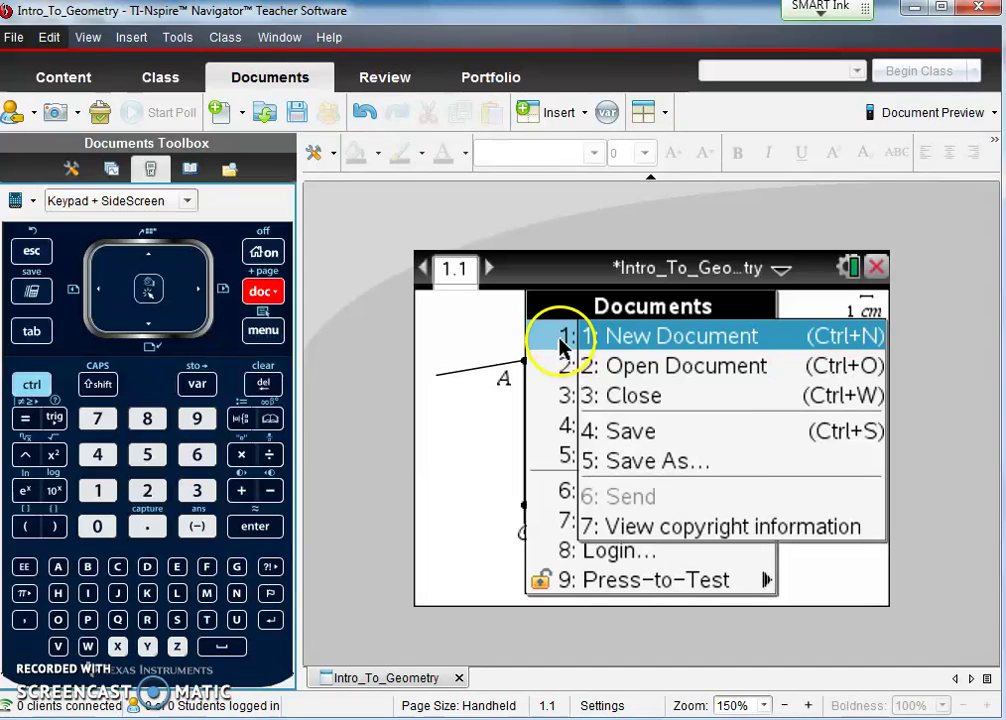
pyautogui.click(633, 440)
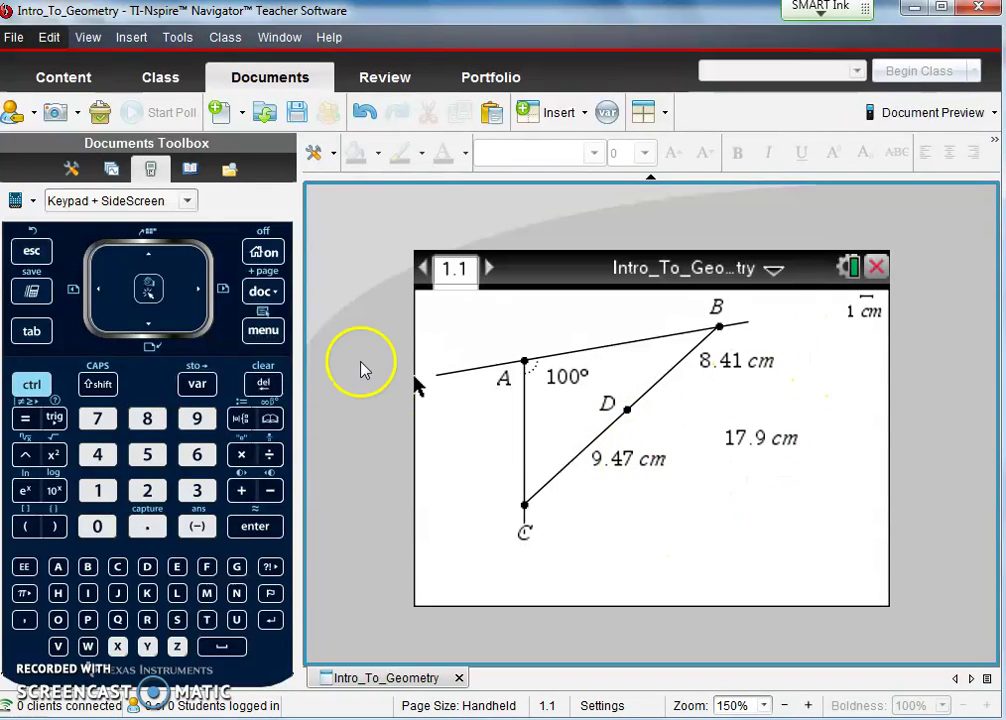
pyautogui.click(263, 251)
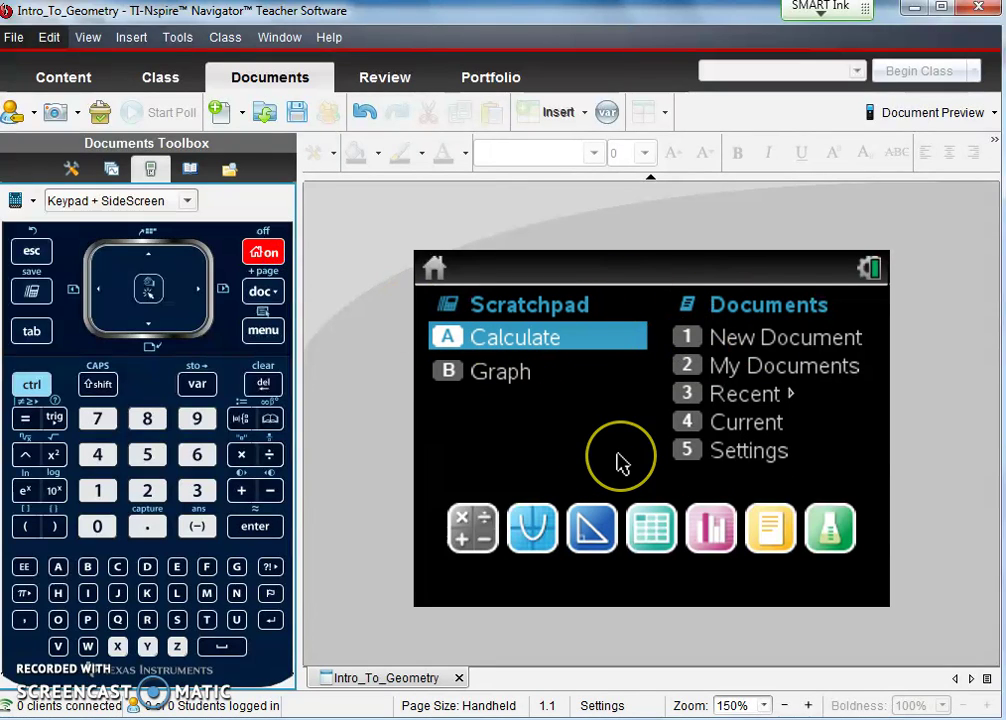